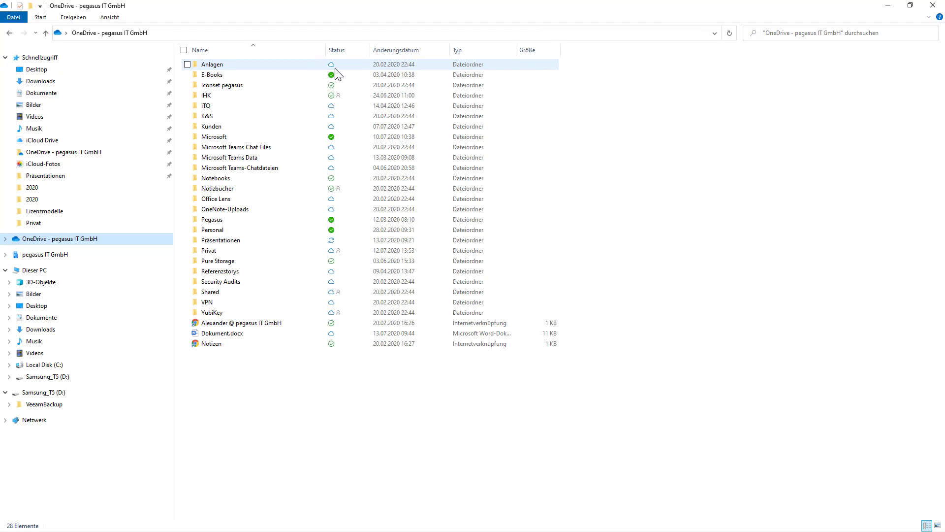
Open the Anlagen folder and launch the online-only urlaubsantrag 1.pdf in Edge
{"action": "mouse_move", "coordinate": [337, 73]}
{"action": "double_click", "coordinate": [216, 66]}
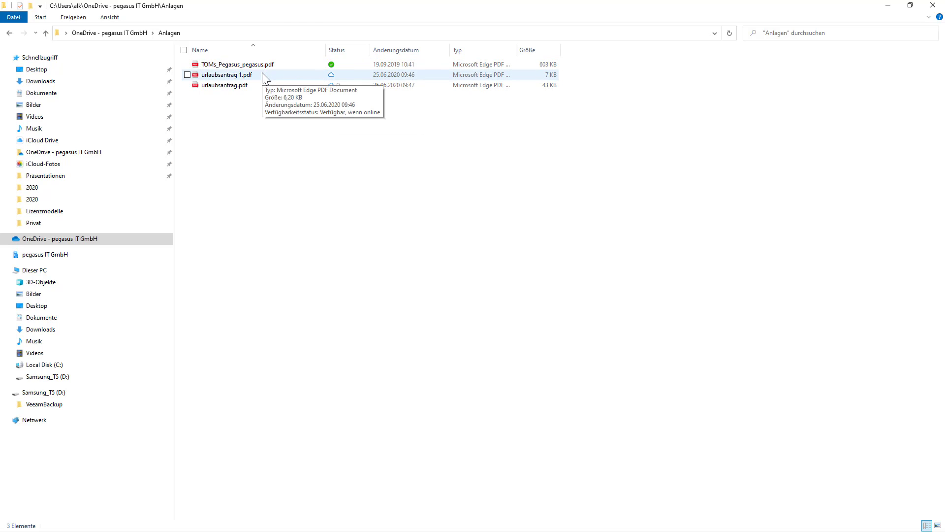
{"action": "double_click", "coordinate": [286, 77]}
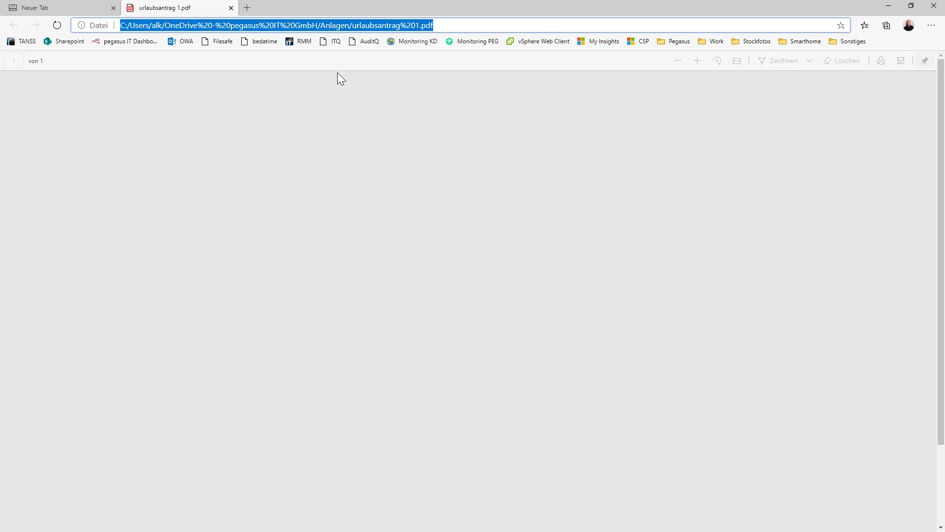
Leave the urlaubsantrag 1.pdf view and return to File Explorer, where it is now available locally
{"action": "key", "text": "alt+Tab"}
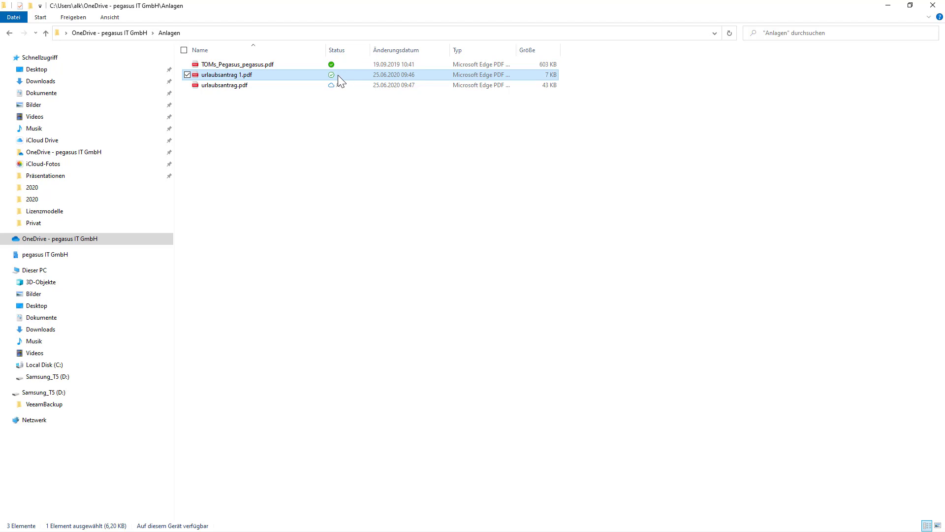
Show the context menu of TOMs_Pegasus_pegasus.pdf with 'Immer behalten auf diesem Gerät' checked
{"action": "mouse_move", "coordinate": [338, 74]}
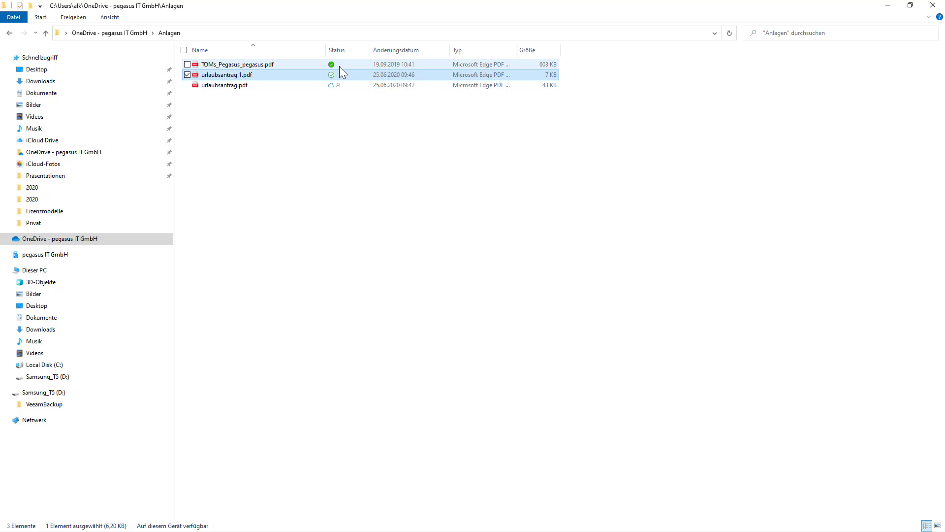
{"action": "right_click", "coordinate": [339, 67]}
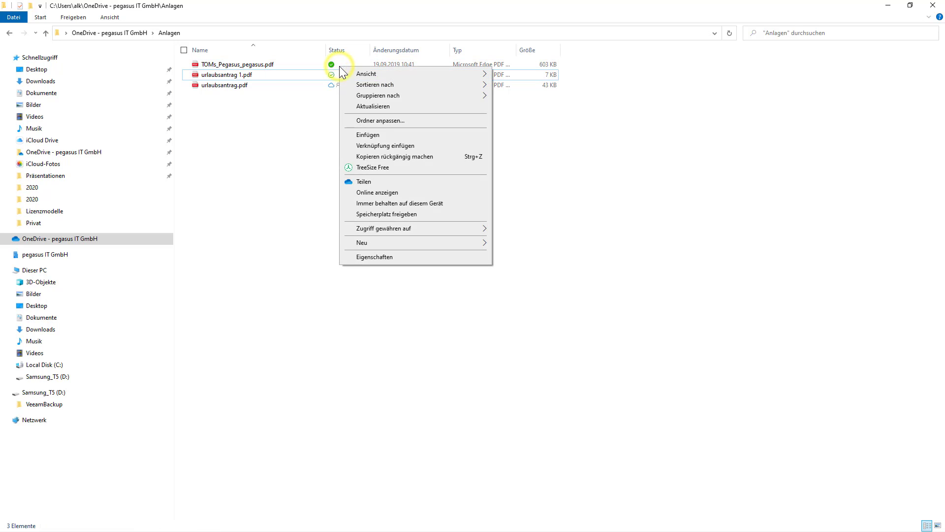
{"action": "right_click", "coordinate": [239, 64]}
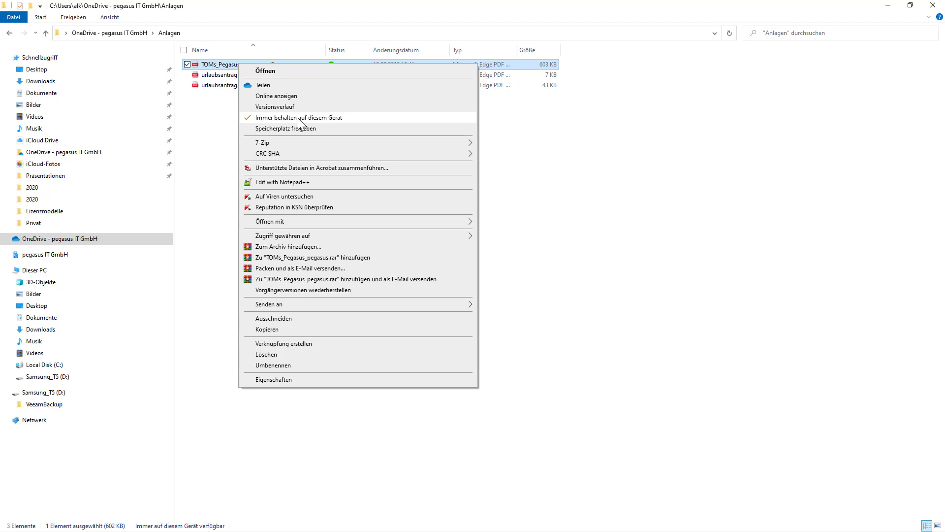
Review TOMs_Pegasus_pegasus.pdf's Versionsverlauf (one Sep 19, 2019 version, 602.9 KB) and close it
{"action": "left_click", "coordinate": [303, 104]}
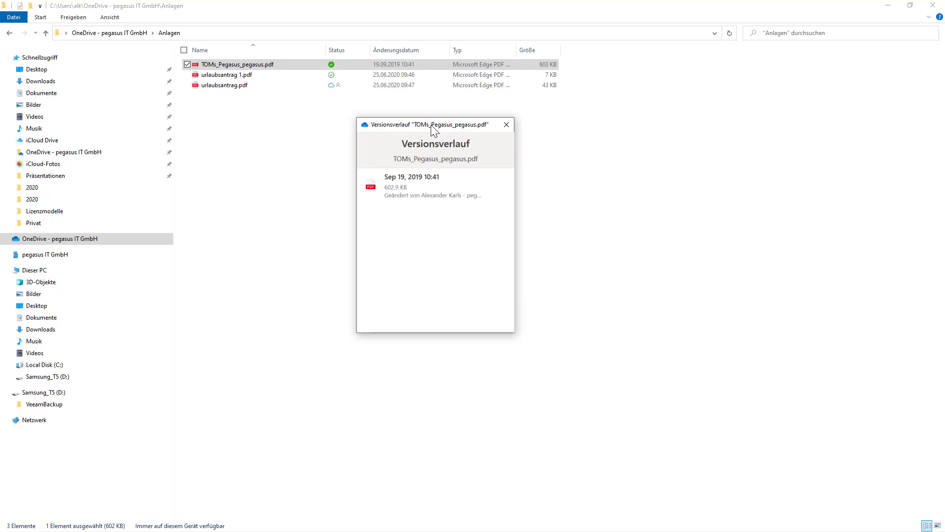
{"action": "mouse_move", "coordinate": [420, 189]}
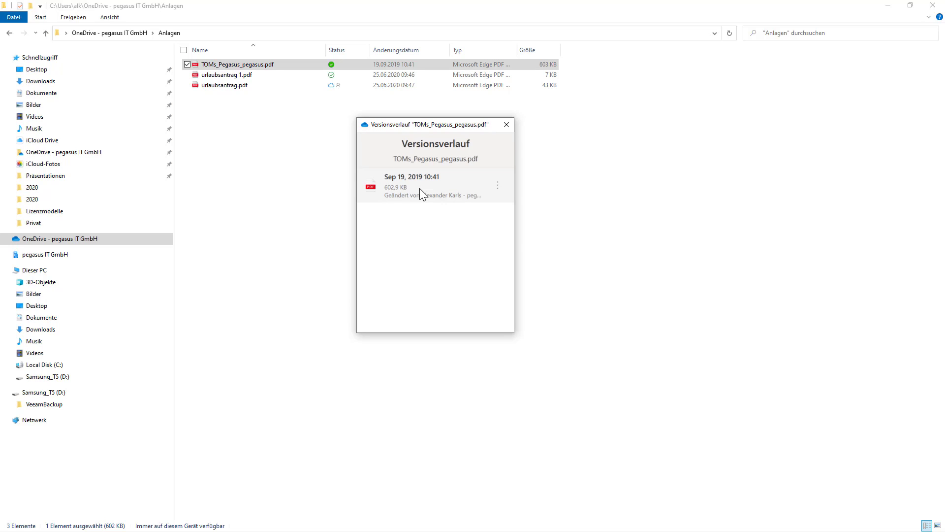
{"action": "left_click", "coordinate": [507, 124]}
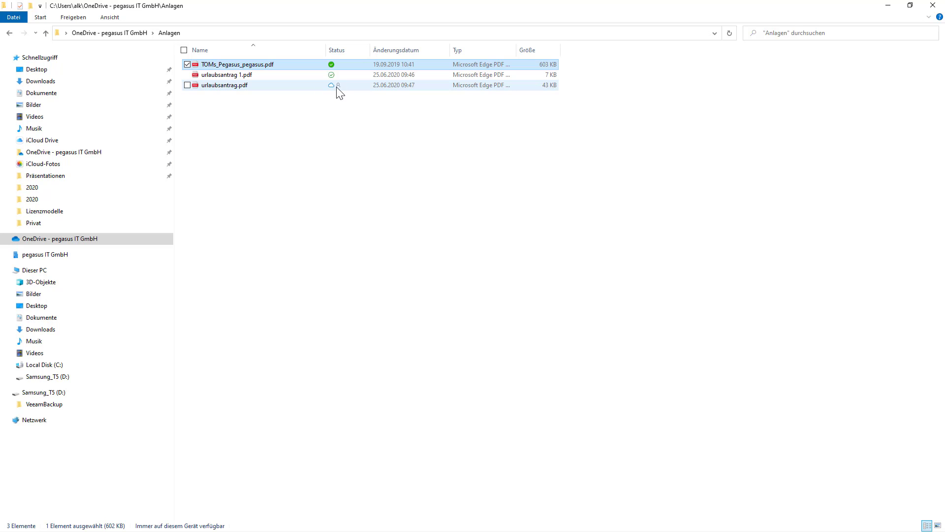
Start sharing urlaubsantrag.pdf via Teilen and open its link permission settings
{"action": "right_click", "coordinate": [219, 92]}
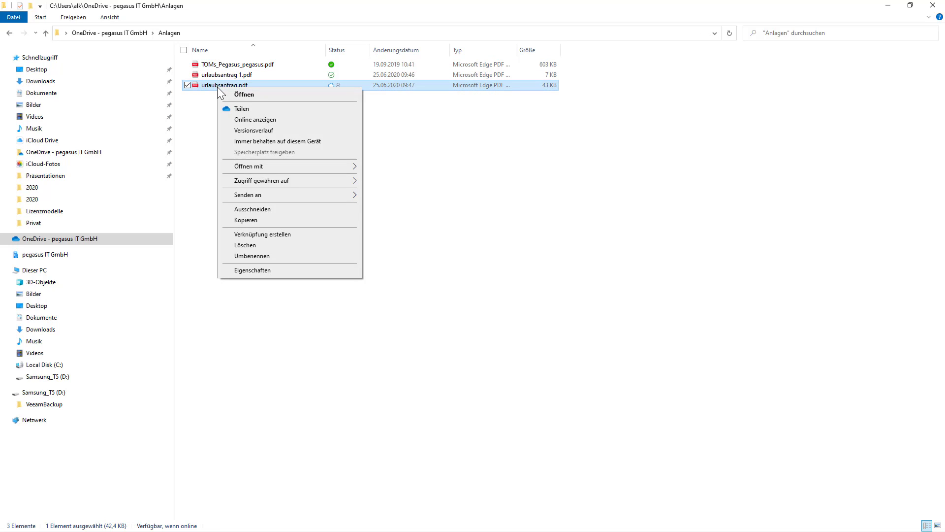
{"action": "left_click", "coordinate": [236, 109]}
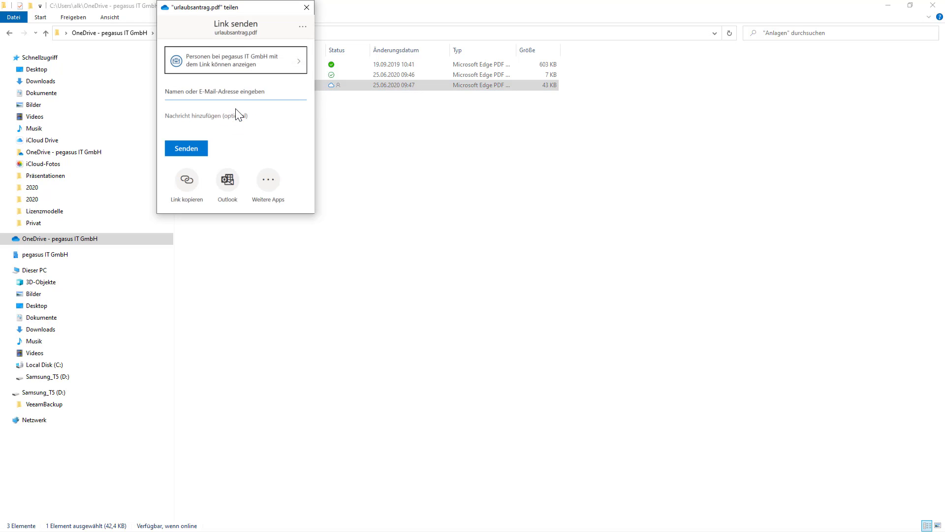
{"action": "left_click", "coordinate": [265, 62]}
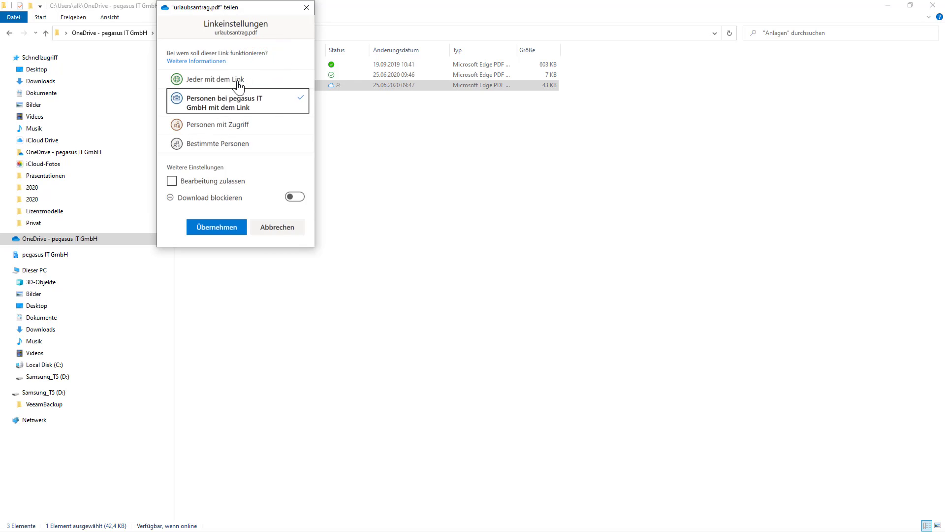
Try each link audience, turn off editing, and settle on Jeder mit dem Link
{"action": "left_click", "coordinate": [236, 80]}
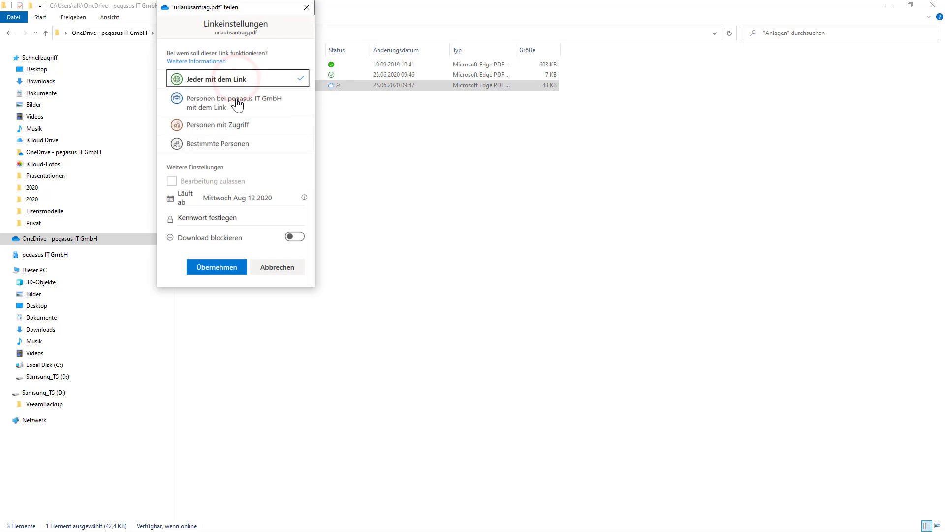
{"action": "left_click", "coordinate": [237, 101]}
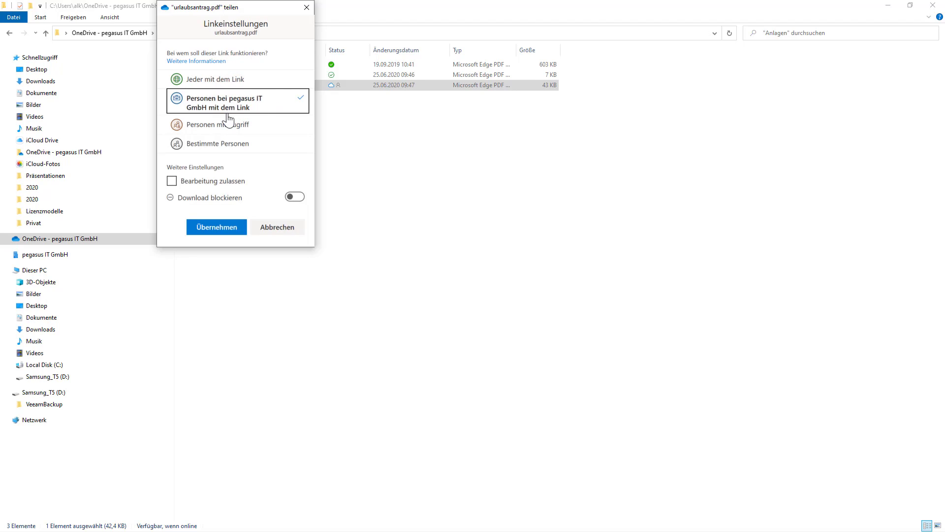
{"action": "left_click", "coordinate": [219, 129]}
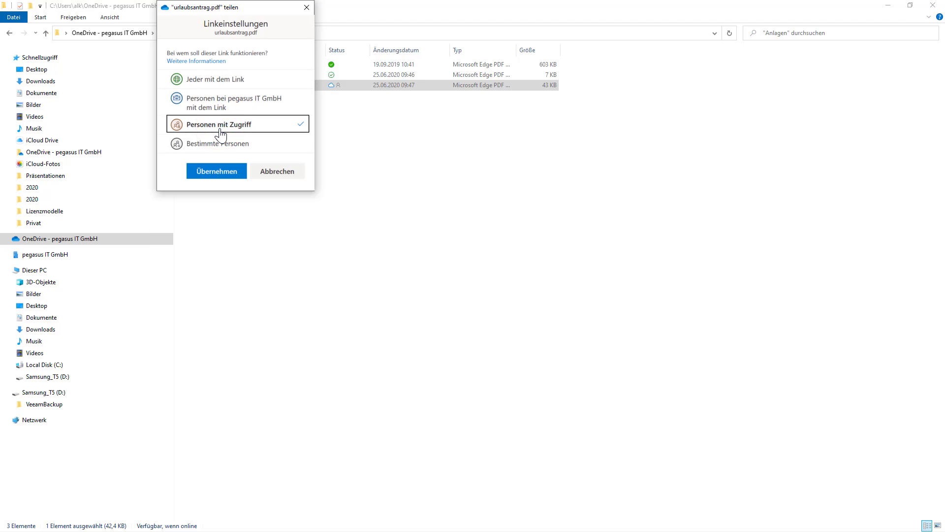
{"action": "left_click", "coordinate": [218, 146]}
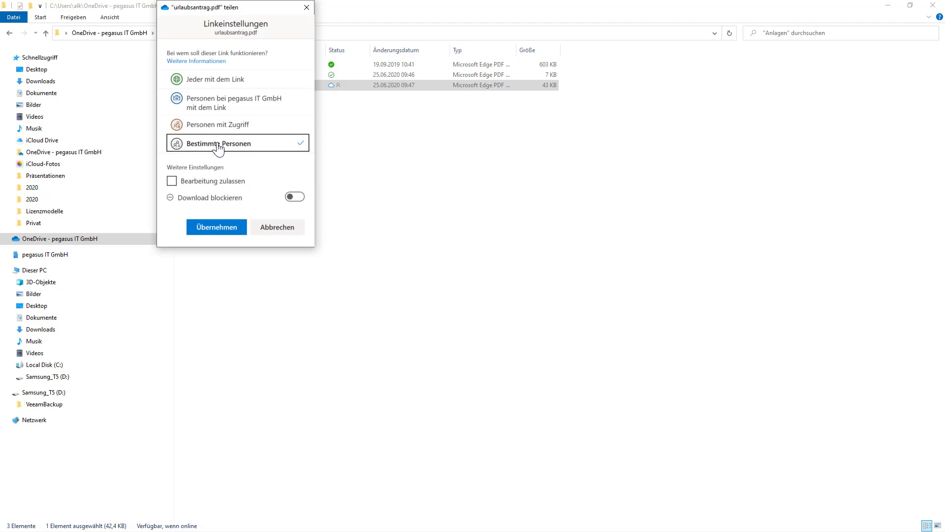
{"action": "left_click", "coordinate": [221, 97]}
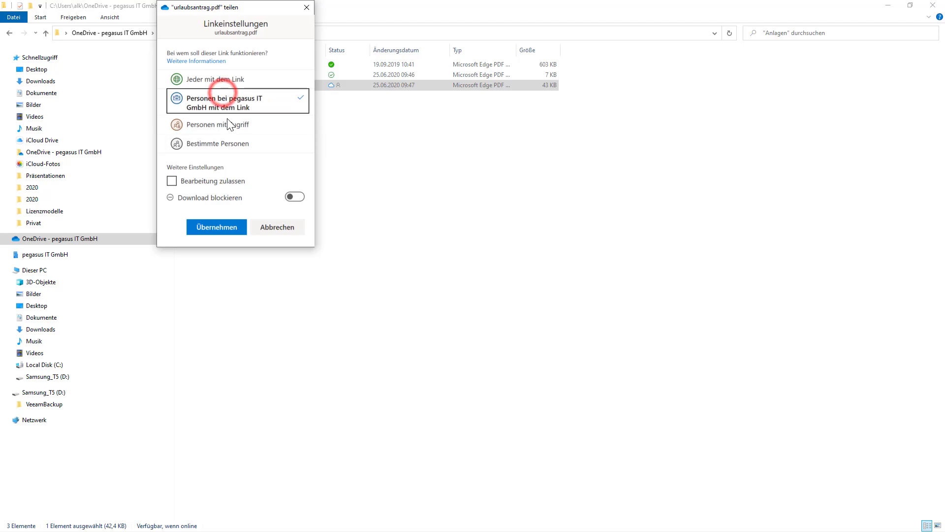
{"action": "left_click", "coordinate": [191, 185]}
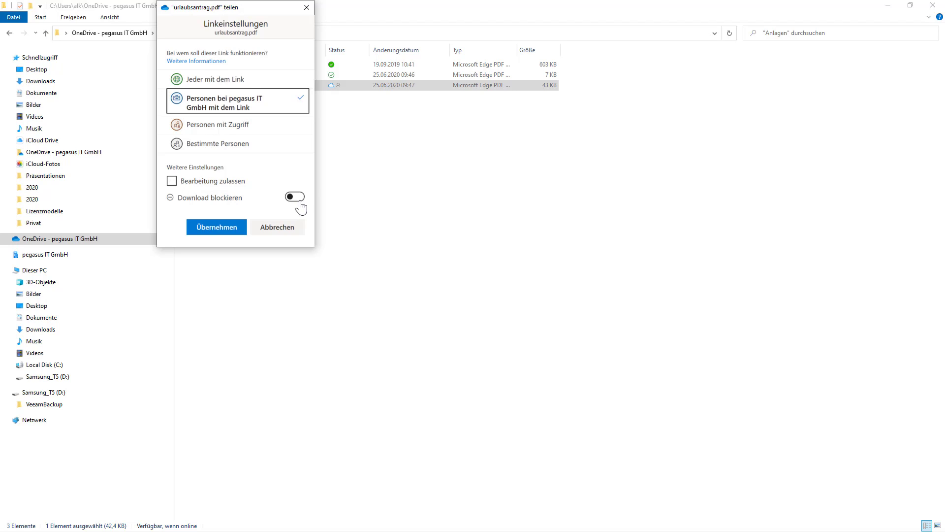
{"action": "left_click", "coordinate": [241, 79]}
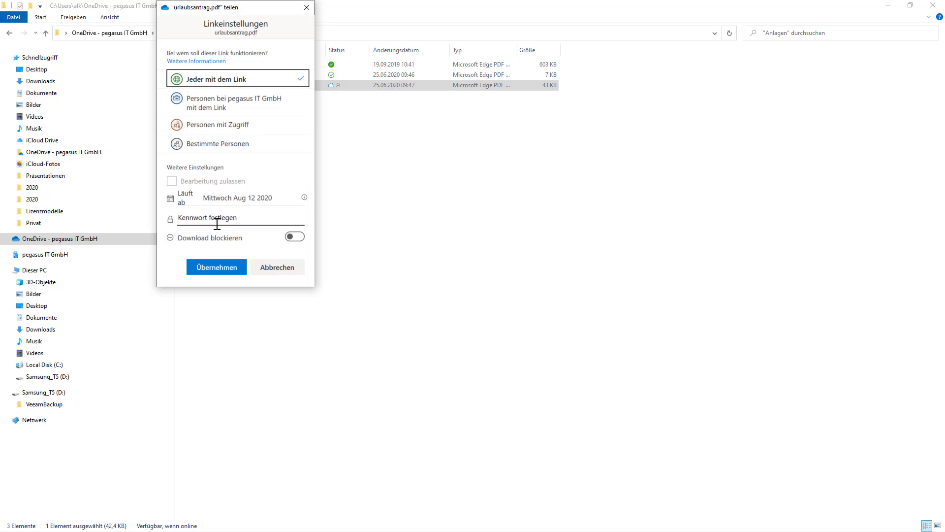
Cancel the link changes, enter and clear a recipient, then send the link via a new Outlook e-mail
{"action": "left_click", "coordinate": [278, 268]}
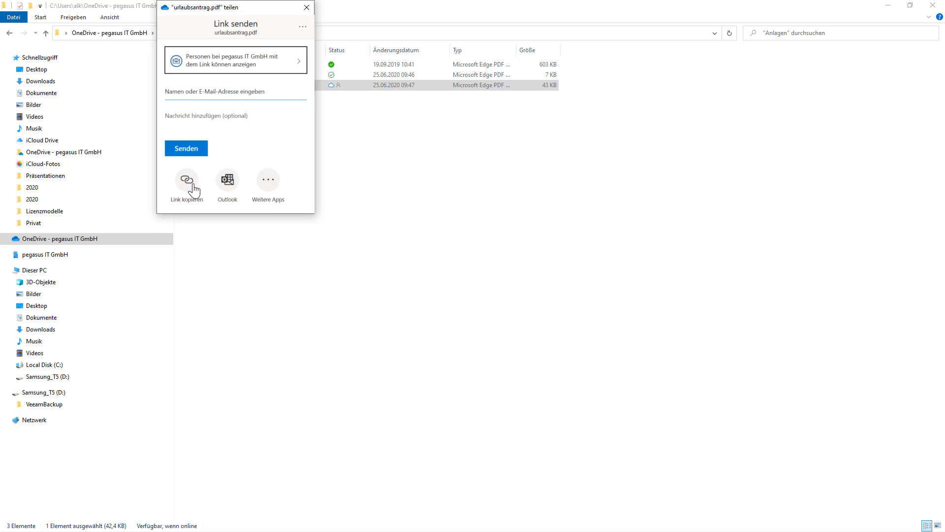
{"action": "left_click", "coordinate": [216, 88]}
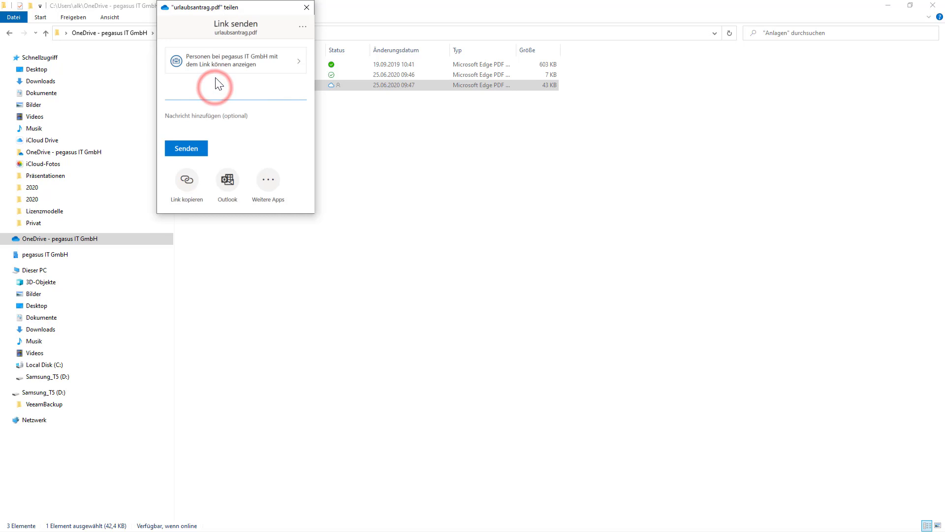
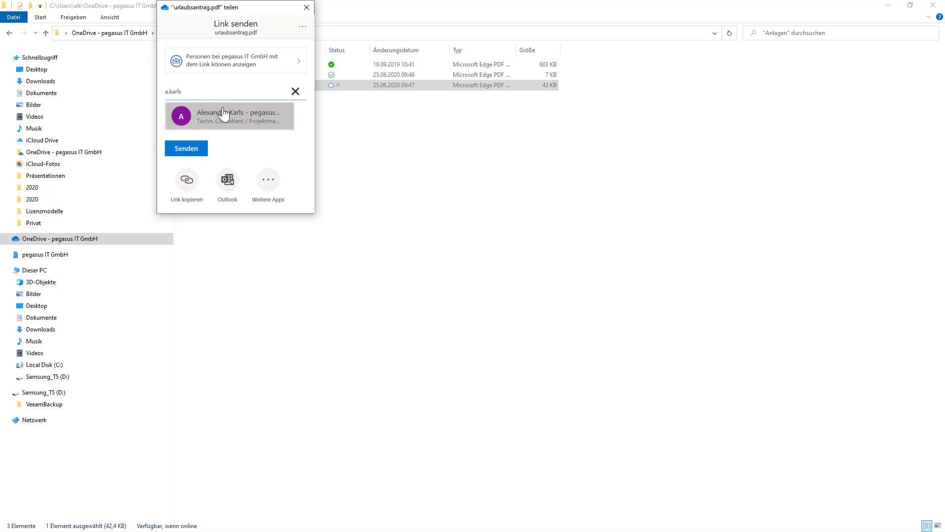
{"action": "left_click", "coordinate": [297, 93]}
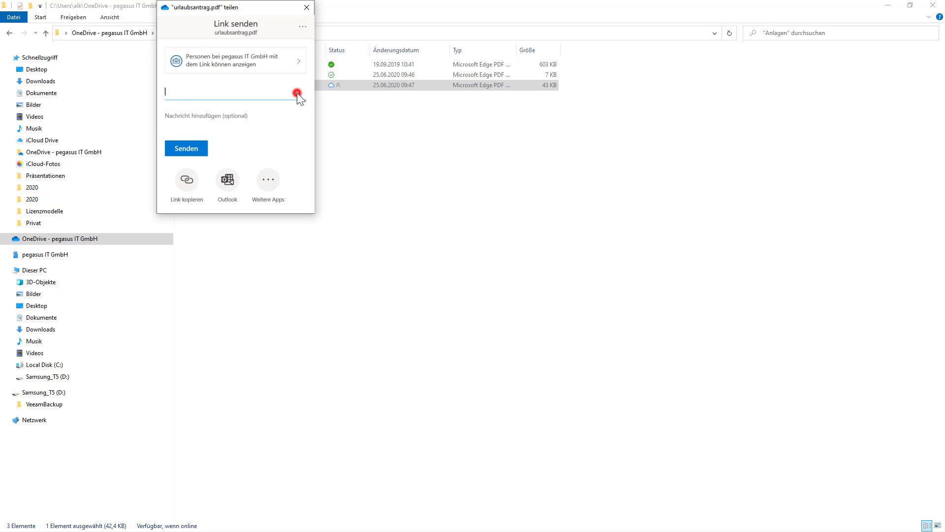
{"action": "left_click", "coordinate": [229, 186]}
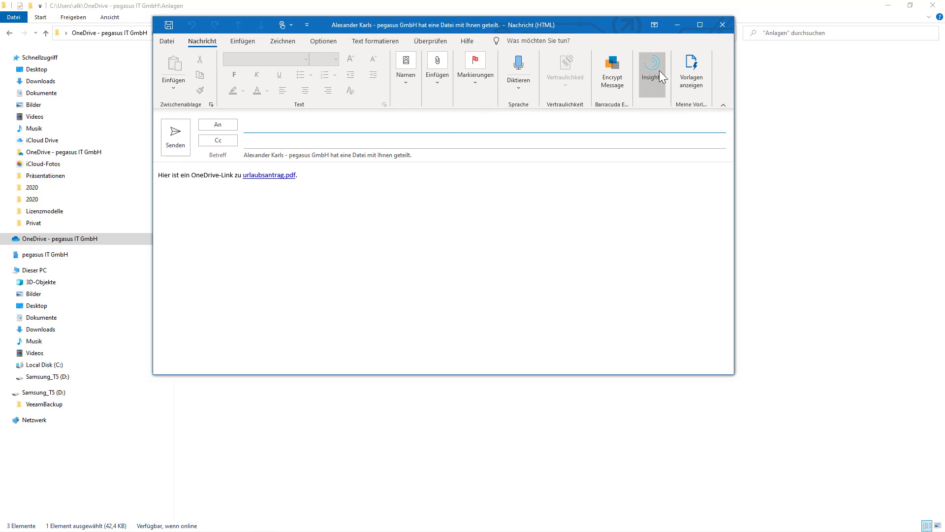
Close the Outlook draft and choose Nein to discard it without saving
{"action": "left_click", "coordinate": [722, 26]}
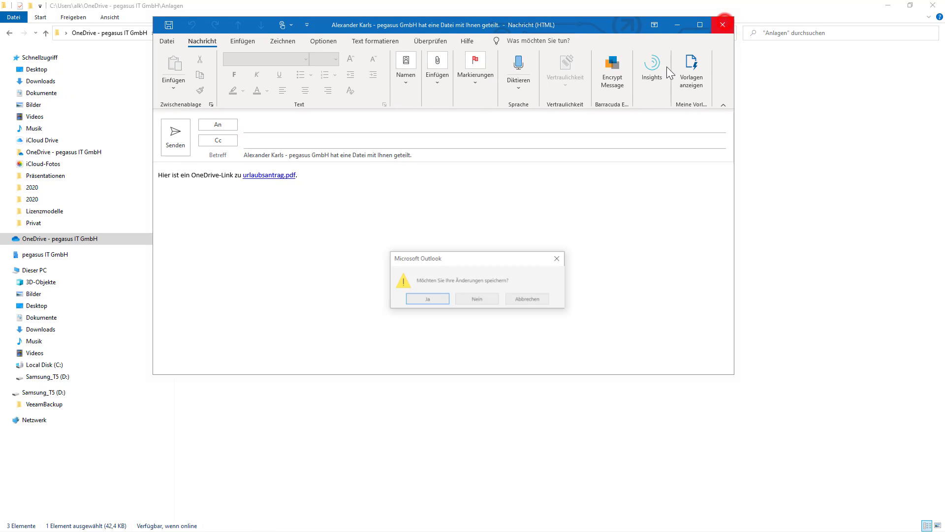
{"action": "left_click", "coordinate": [475, 298]}
Share urlaubsantrag.pdf again, try the Windows share panel, then dismiss it and close the dialog
{"action": "right_click", "coordinate": [244, 85]}
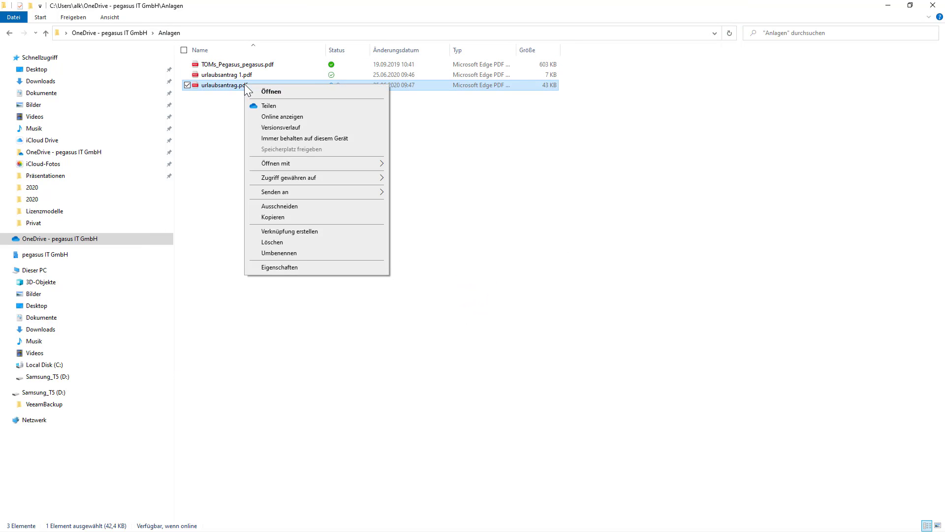
{"action": "left_click", "coordinate": [266, 106]}
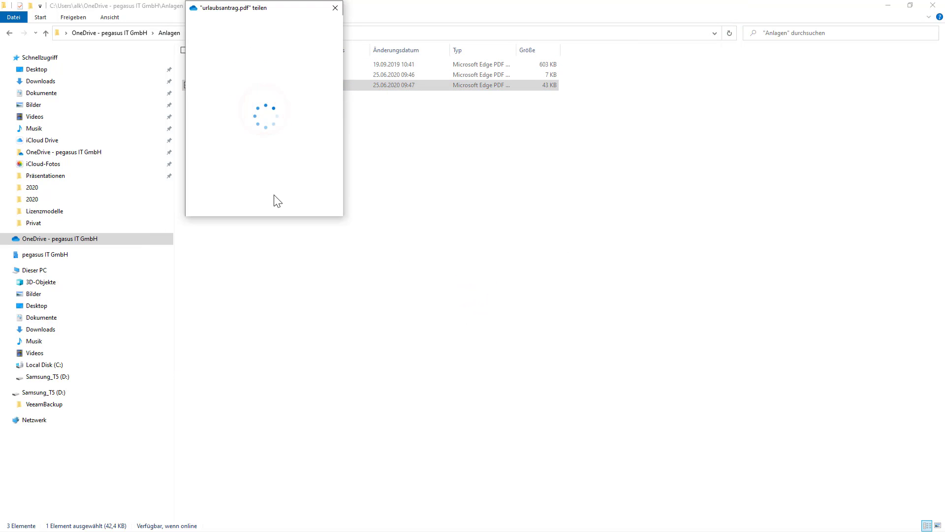
{"action": "left_click", "coordinate": [298, 182]}
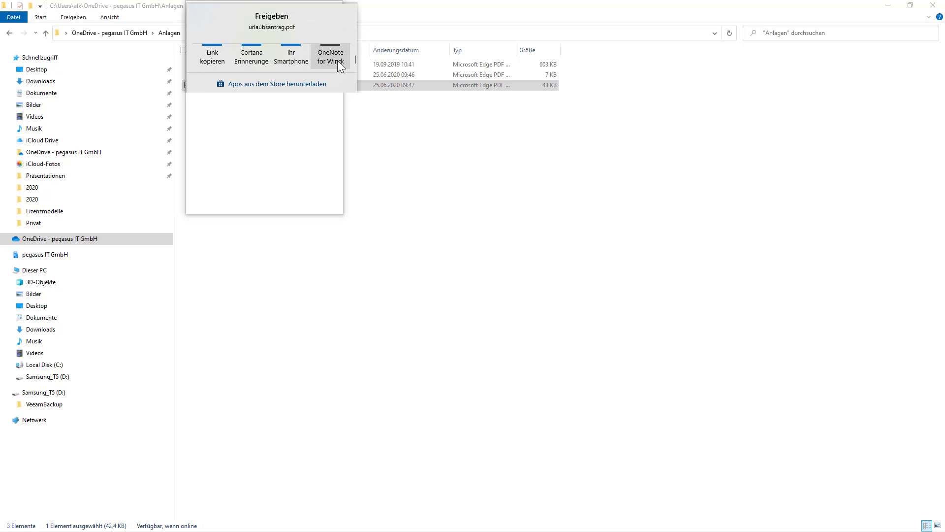
{"action": "left_click", "coordinate": [290, 154]}
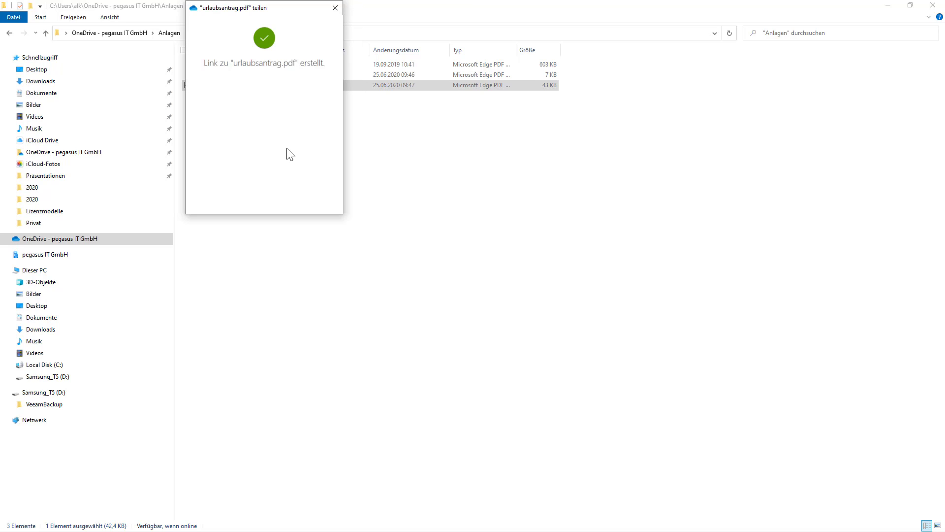
{"action": "left_click", "coordinate": [335, 9]}
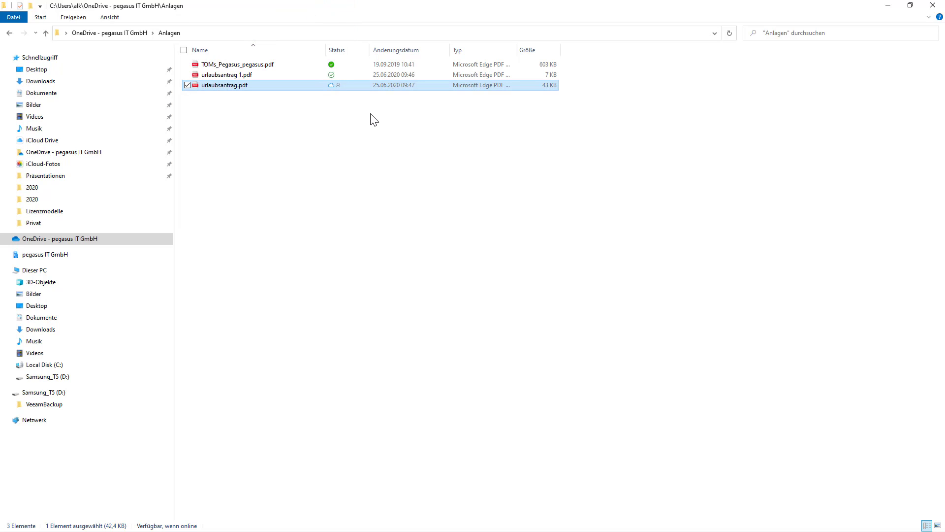
Return to the OneDrive - pegasus IT GmbH root, view Anlagen's sync options unchanged, and open Edge's new tab
{"action": "left_click", "coordinate": [171, 37]}
{"action": "left_click", "coordinate": [133, 33]}
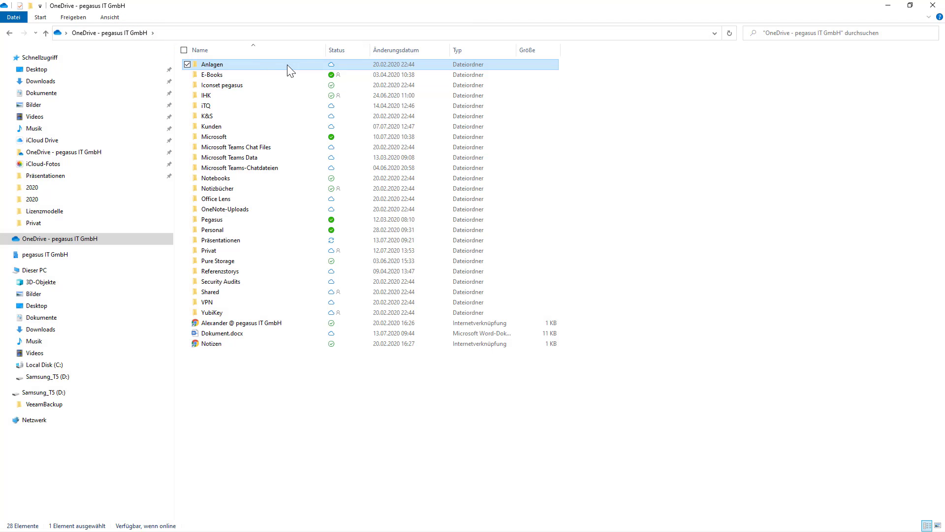
{"action": "right_click", "coordinate": [287, 67]}
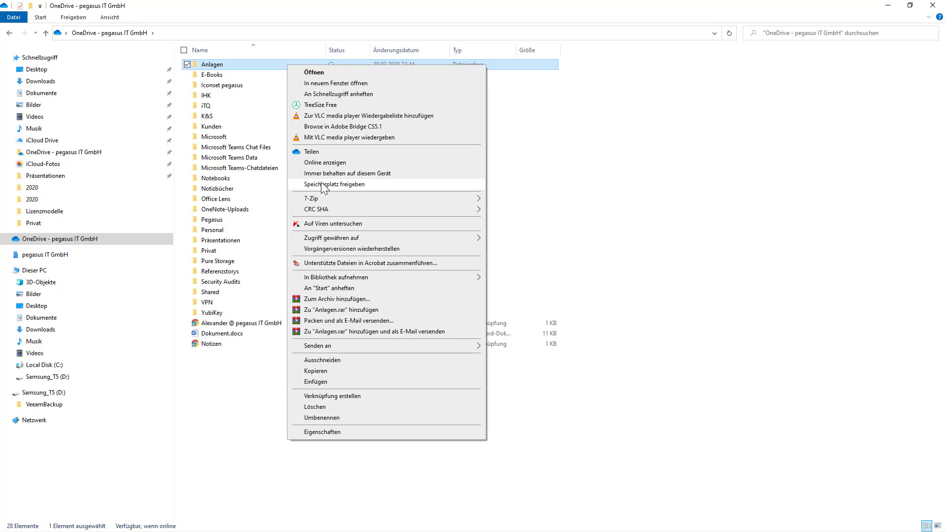
{"action": "left_click", "coordinate": [209, 412]}
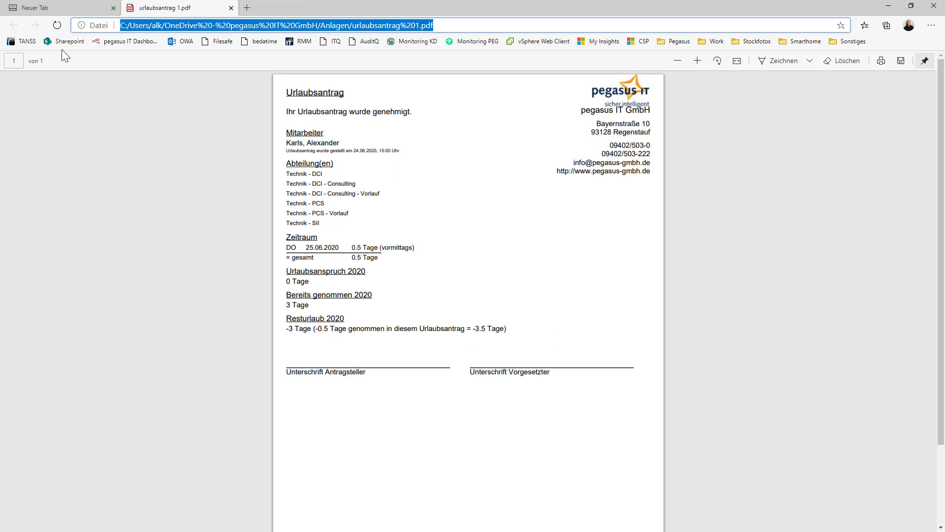
{"action": "left_click", "coordinate": [48, 7]}
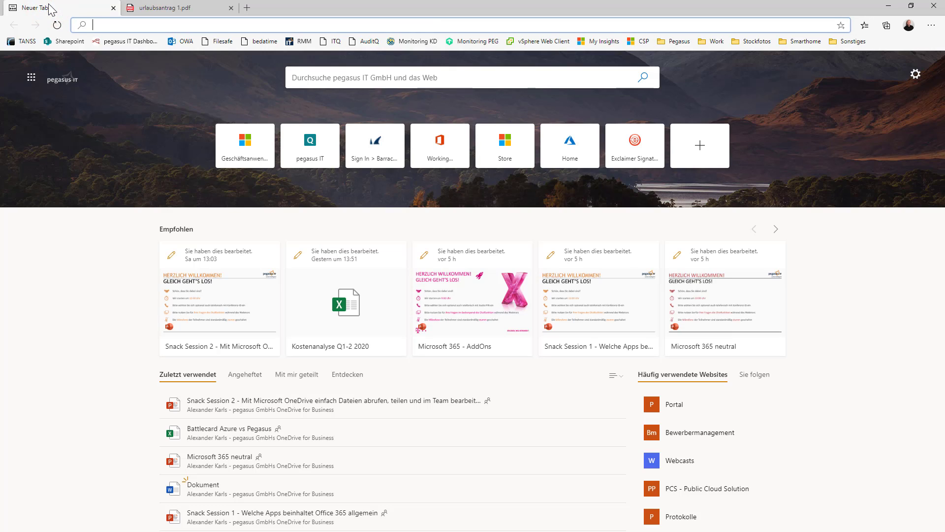
Open OneDrive on the web from the new tab's App launcher
{"action": "left_click", "coordinate": [32, 79]}
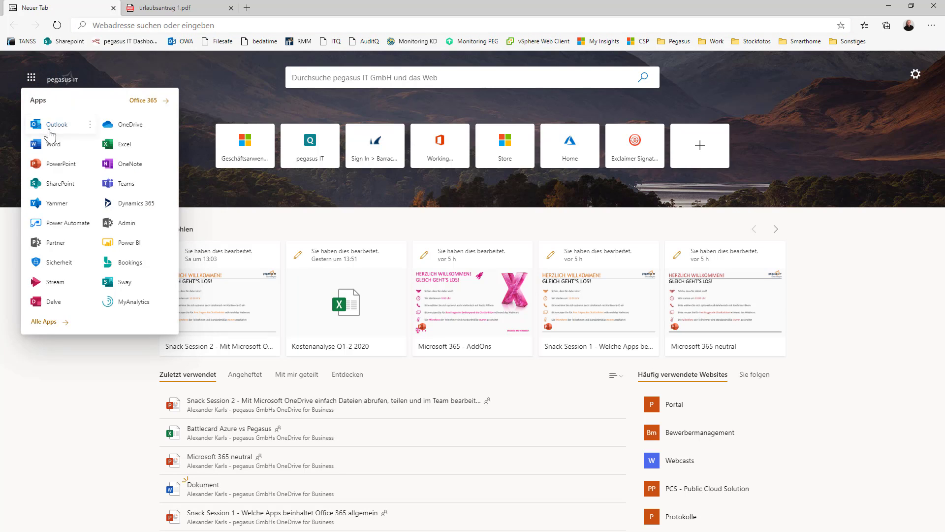
{"action": "left_click", "coordinate": [123, 124]}
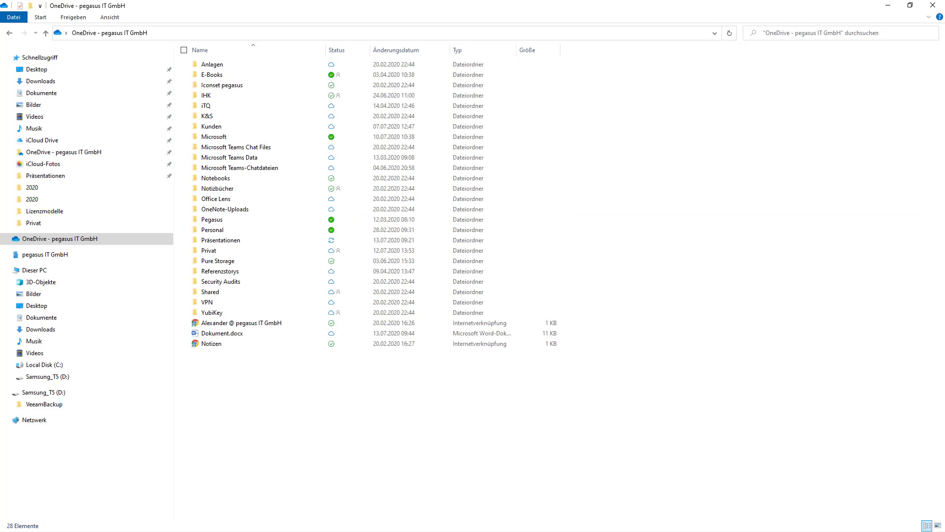
Snap File Explorer to the right half and the OneDrive Edge window to the left half
{"action": "double_click", "coordinate": [227, 6]}
{"action": "left_click_drag", "start_coordinate": [536, 96], "coordinate": [944, 187]}
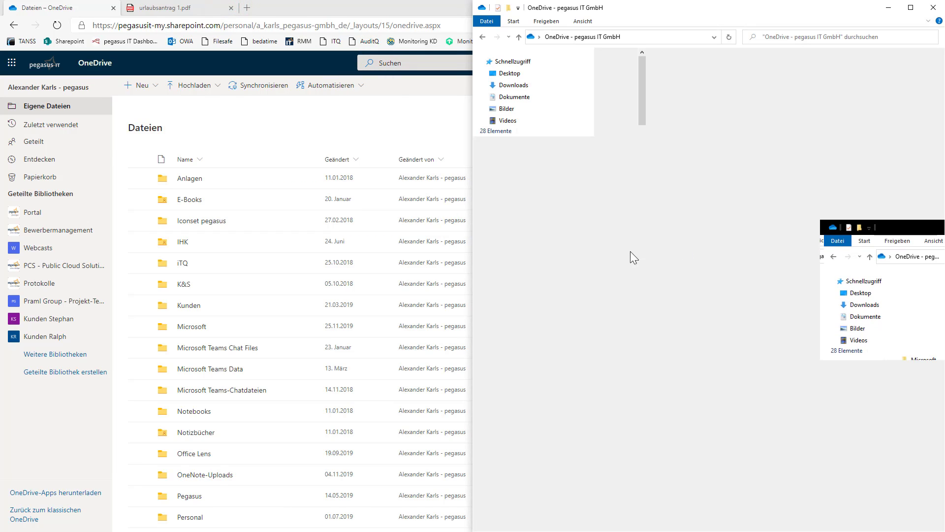
{"action": "left_click", "coordinate": [348, 166]}
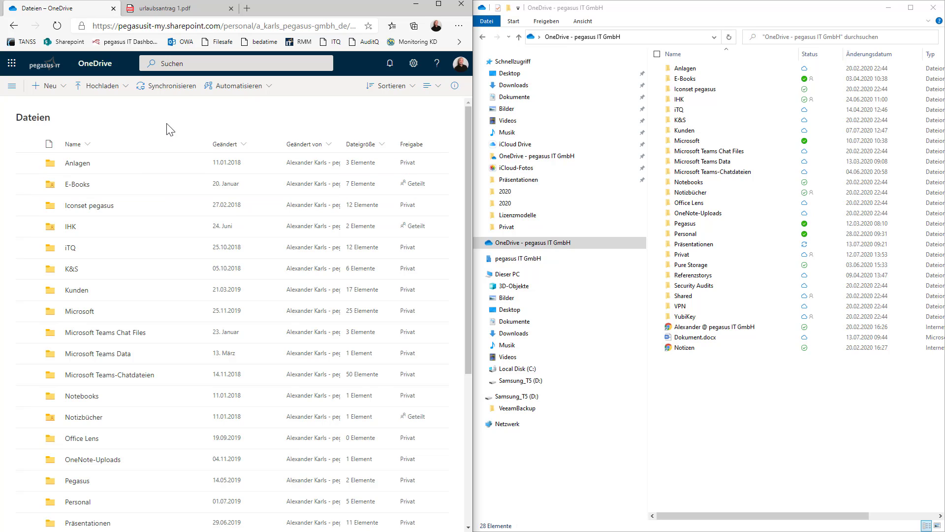
Look over OneDrive's Hochladen and Automatisieren menu options, closing each afterwards
{"action": "left_click", "coordinate": [121, 93]}
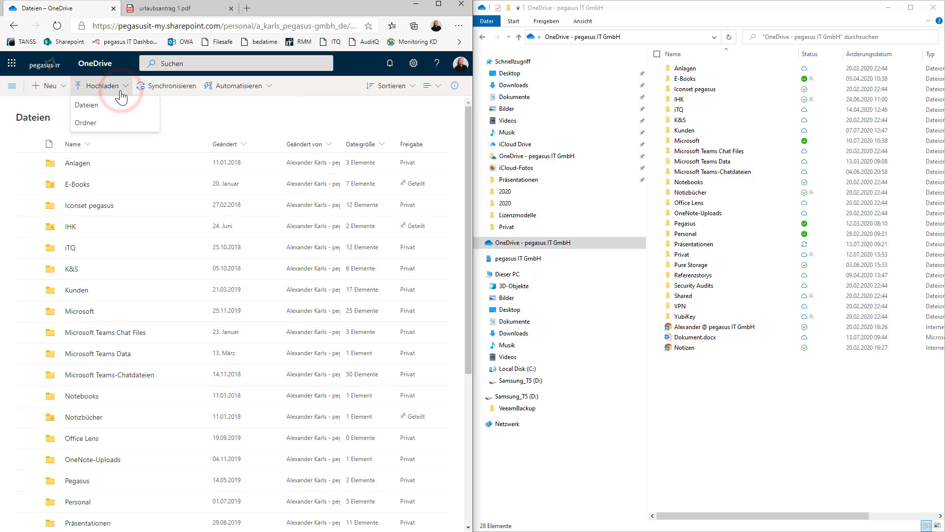
{"action": "left_click", "coordinate": [229, 103]}
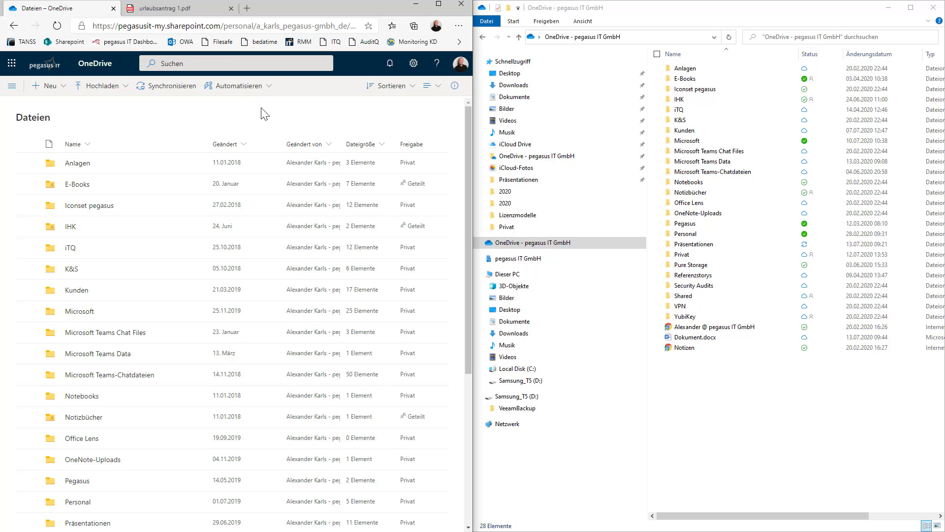
{"action": "left_click", "coordinate": [267, 88]}
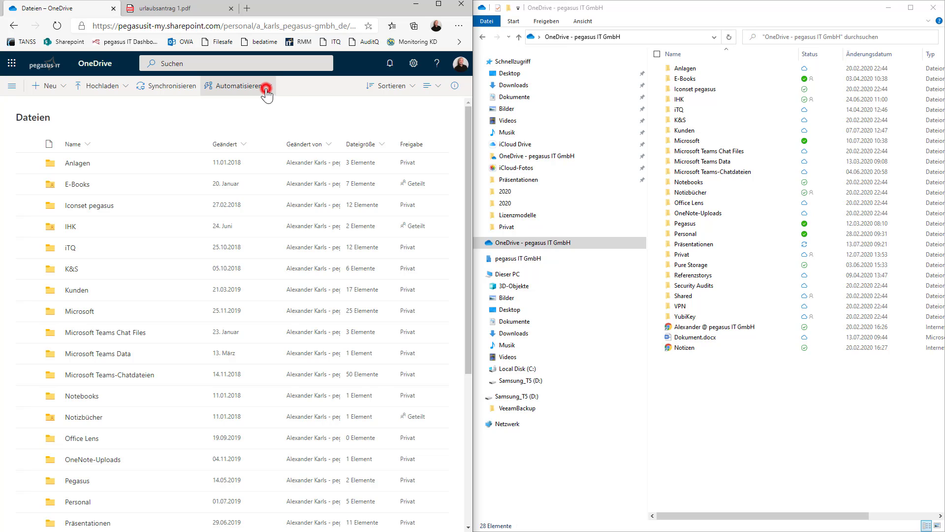
{"action": "mouse_move", "coordinate": [267, 109]}
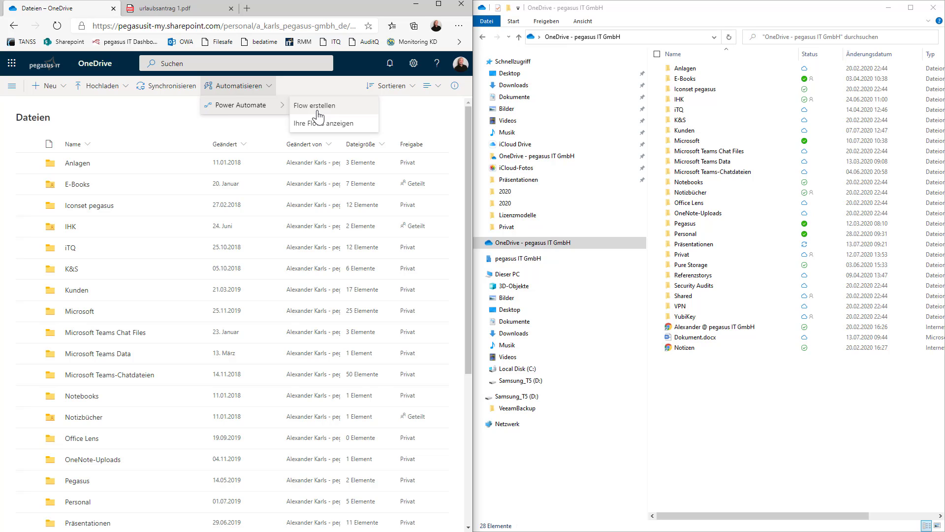
{"action": "left_click", "coordinate": [159, 112]}
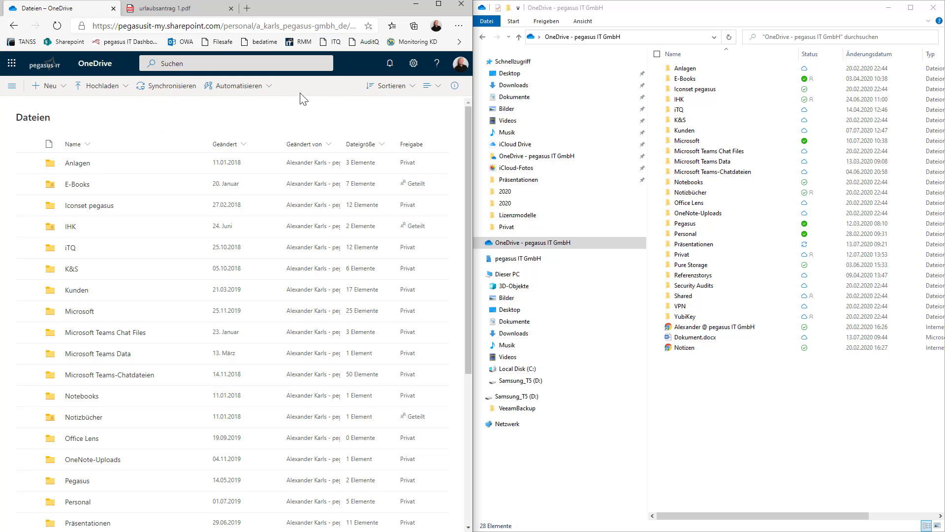
Maximize Edge and browse OneDrive's Zuletzt verwendet, Geteilt and Entdecken views in turn
{"action": "left_click", "coordinate": [438, 4]}
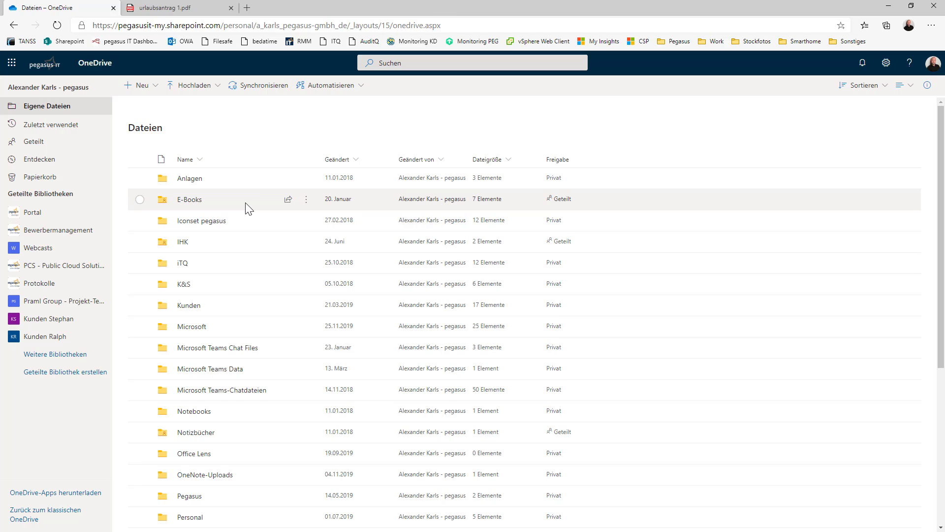
{"action": "left_click", "coordinate": [59, 126]}
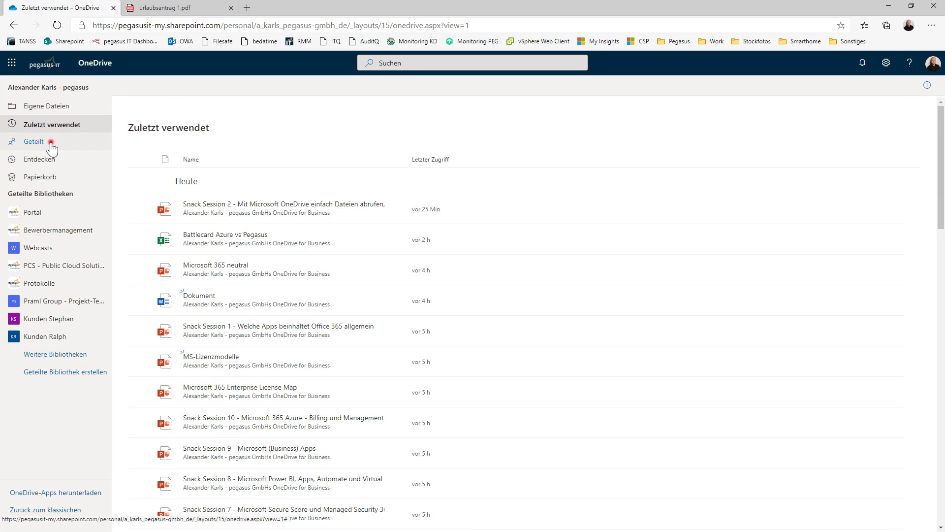
{"action": "left_click", "coordinate": [51, 143]}
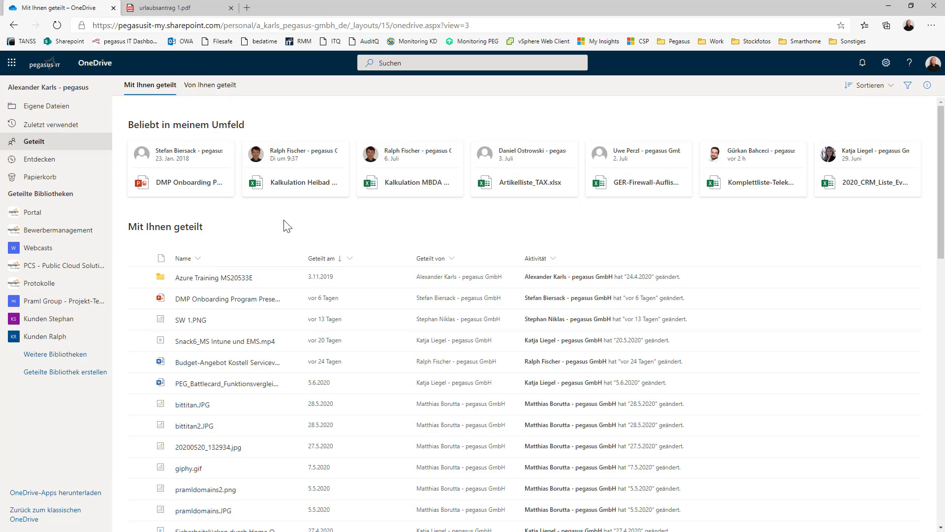
{"action": "left_click", "coordinate": [56, 161]}
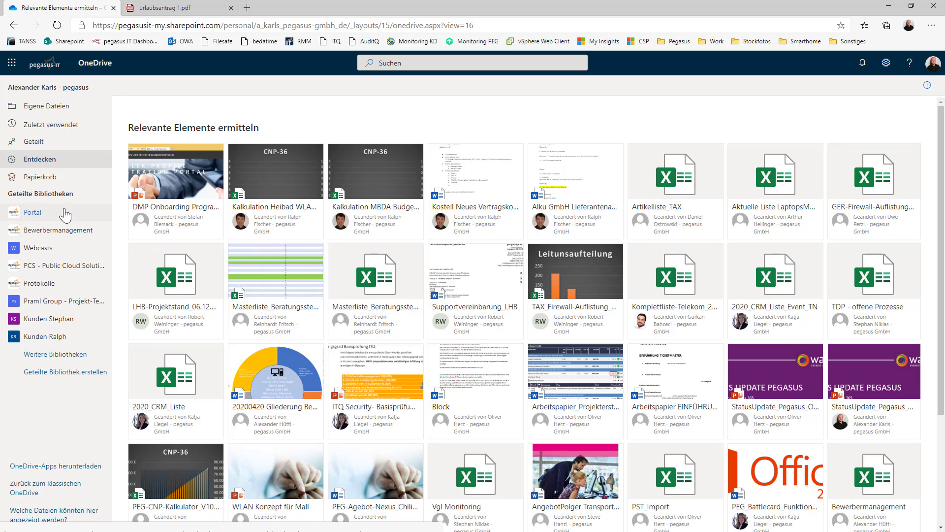
View OneDrive's Papierkorb with Starter-Vorlage.pptx, then snap Edge back to the left half with Win+Left
{"action": "left_click", "coordinate": [43, 178]}
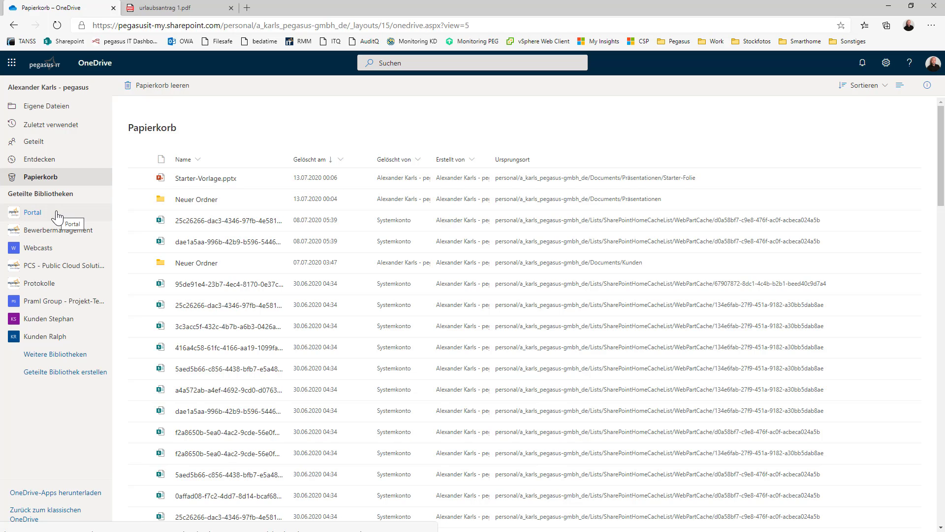
{"action": "left_click", "coordinate": [57, 336]}
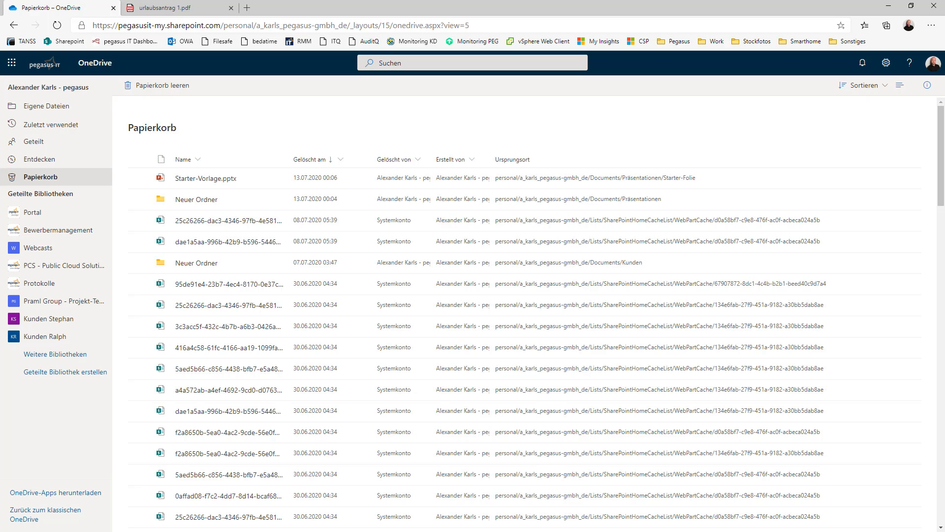
{"action": "key", "text": "super+Left"}
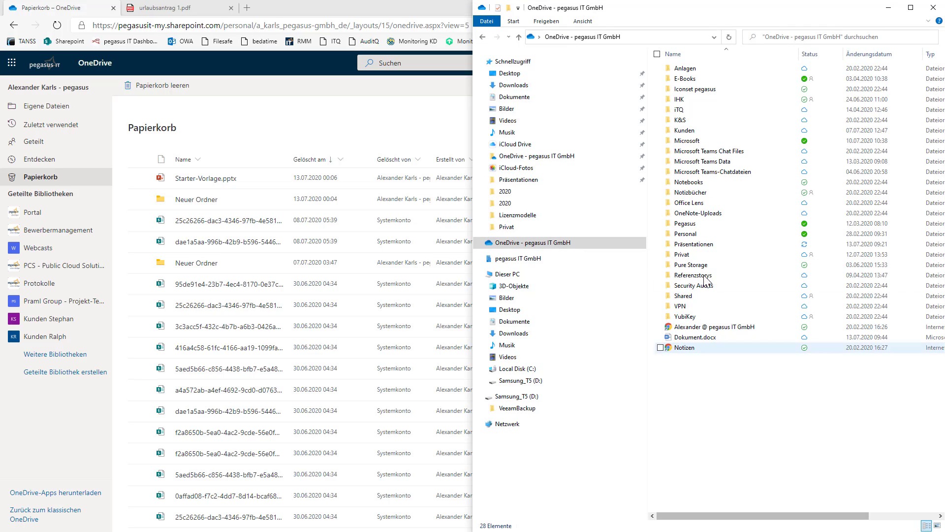
Show the 13 synced libraries under pegasus IT GmbH in Explorer, then open Portal under Geteilte Bibliotheken in OneDrive
{"action": "left_click", "coordinate": [498, 264]}
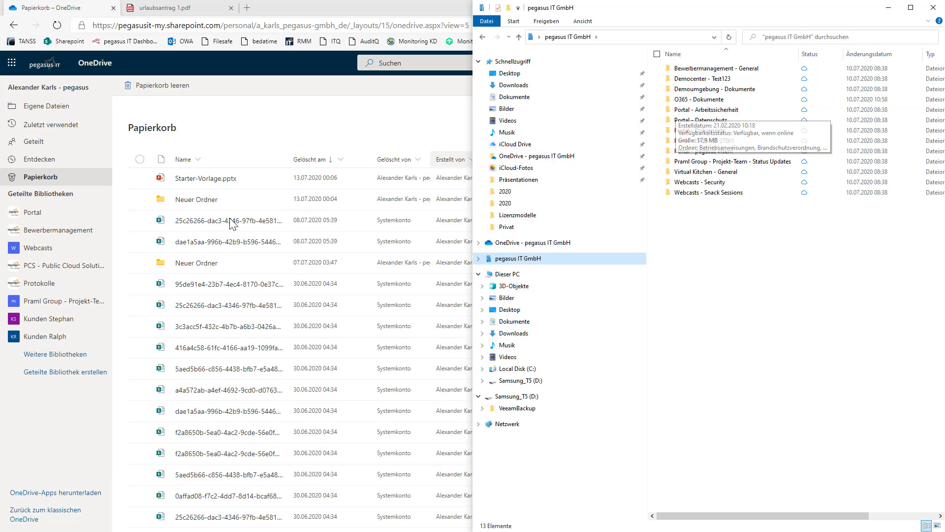
{"action": "left_click", "coordinate": [35, 213]}
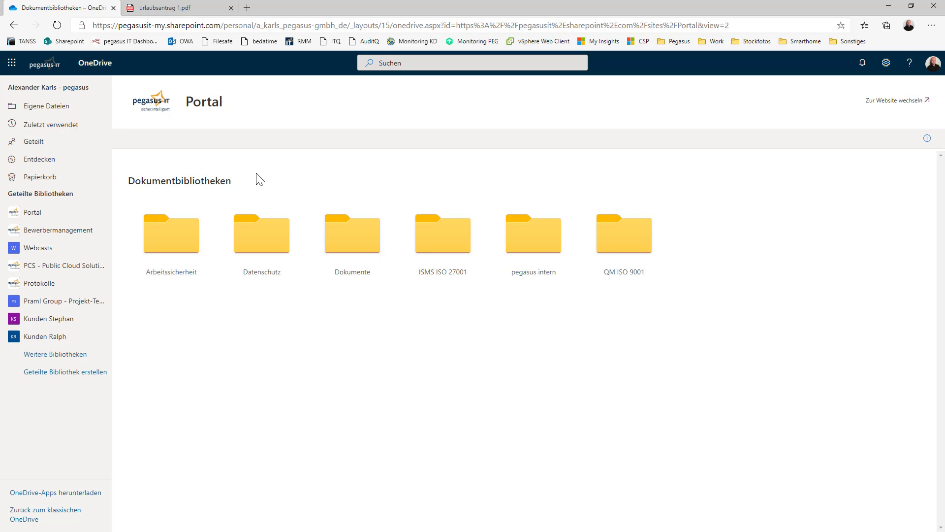
Open the Portal SharePoint site in a new tab and close the urlaubsantrag 1.pdf tab
{"action": "middle_click", "coordinate": [69, 44]}
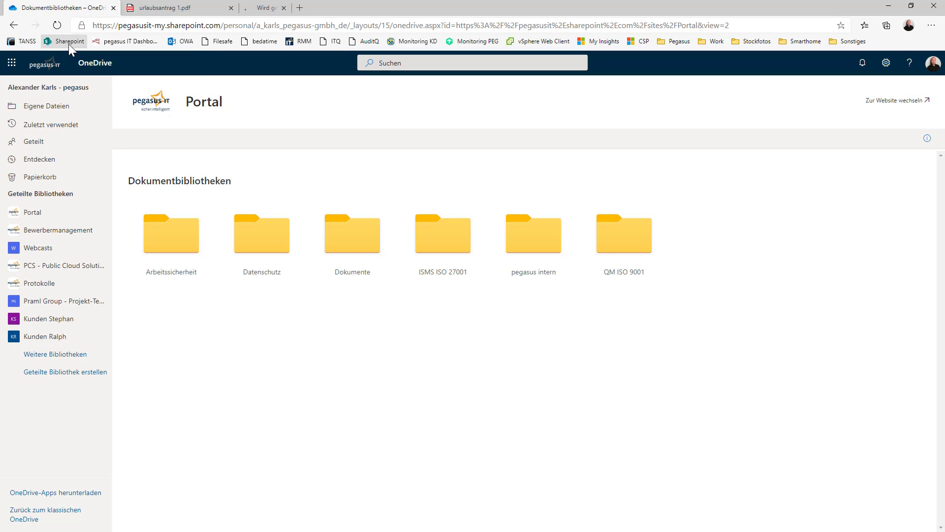
{"action": "left_click", "coordinate": [230, 8]}
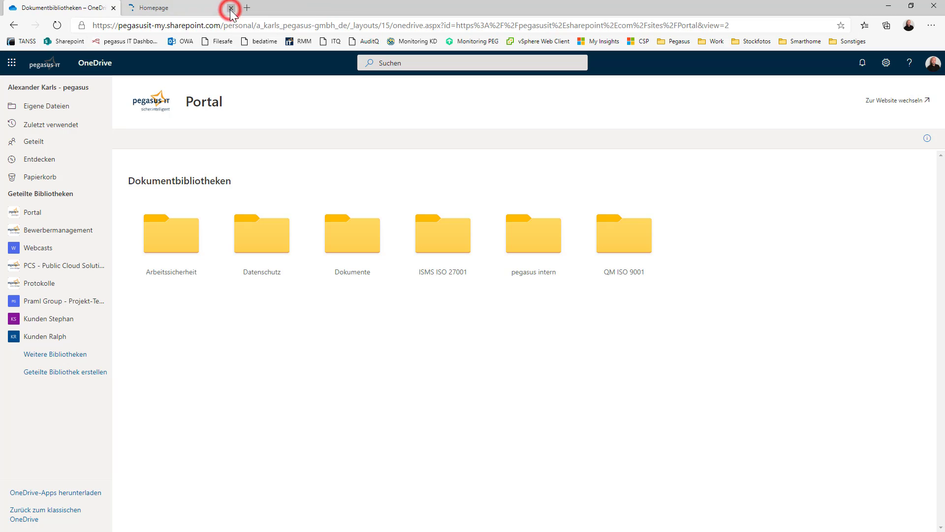
{"action": "left_click", "coordinate": [201, 8]}
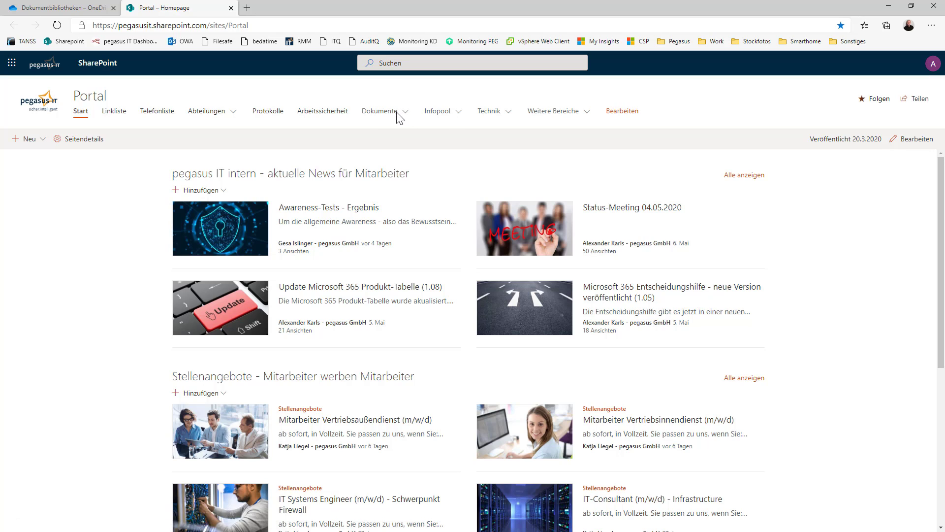
Open the Portal's Datenschutz library, check the Infopool pages, and return to the OneDrive libraries tab
{"action": "mouse_move", "coordinate": [398, 116]}
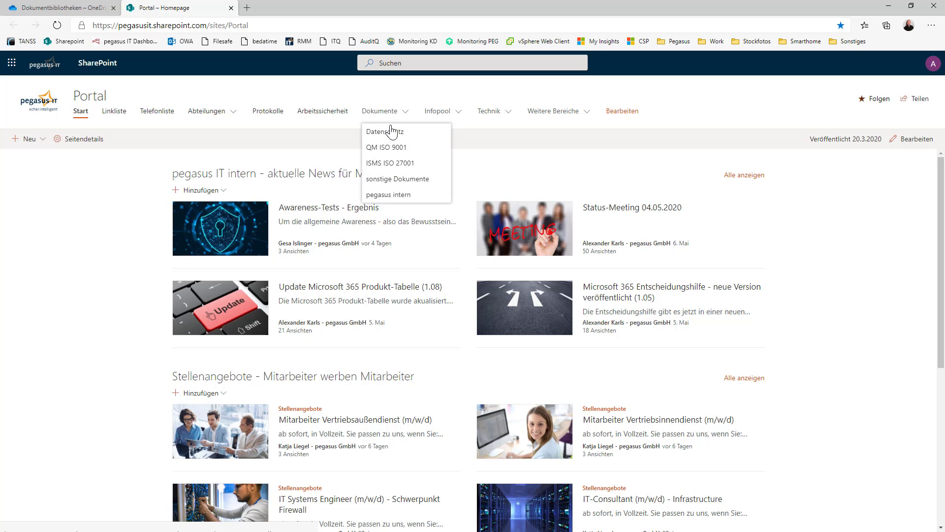
{"action": "left_click", "coordinate": [392, 133]}
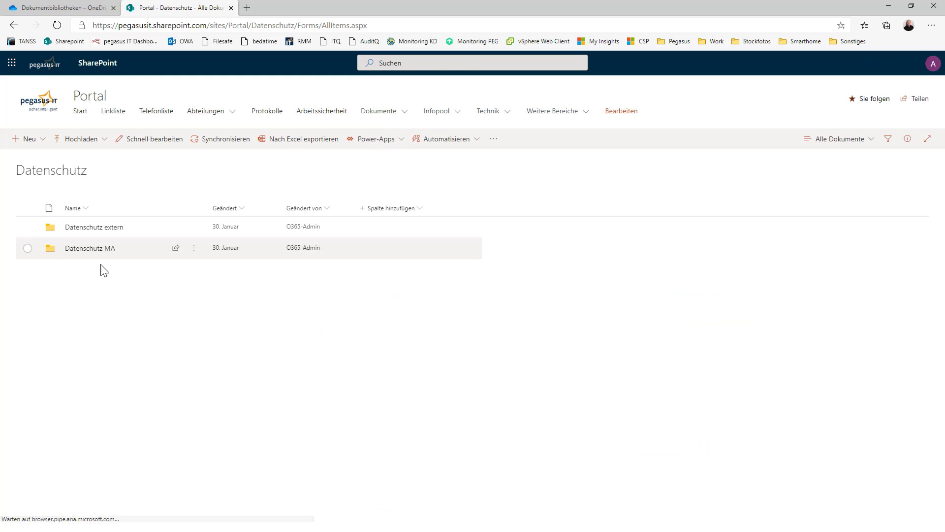
{"action": "left_click", "coordinate": [431, 112]}
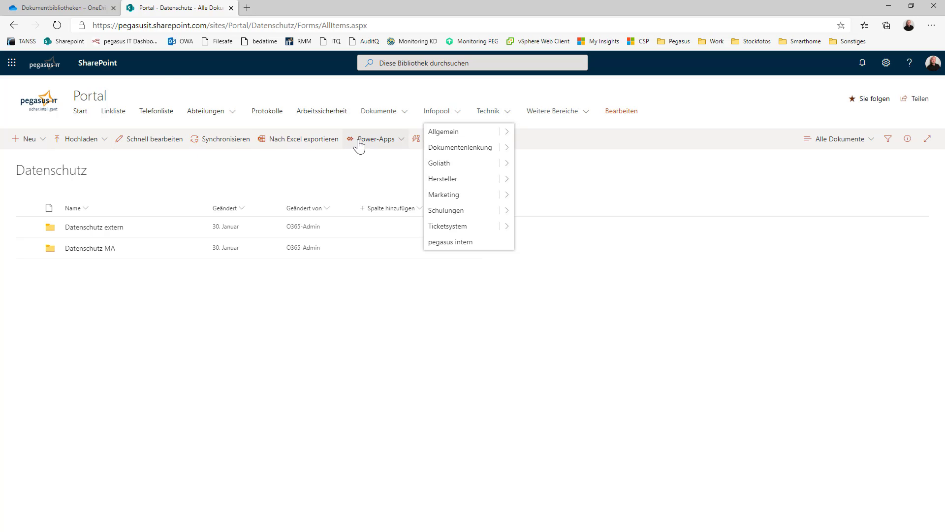
{"action": "left_click", "coordinate": [83, 8]}
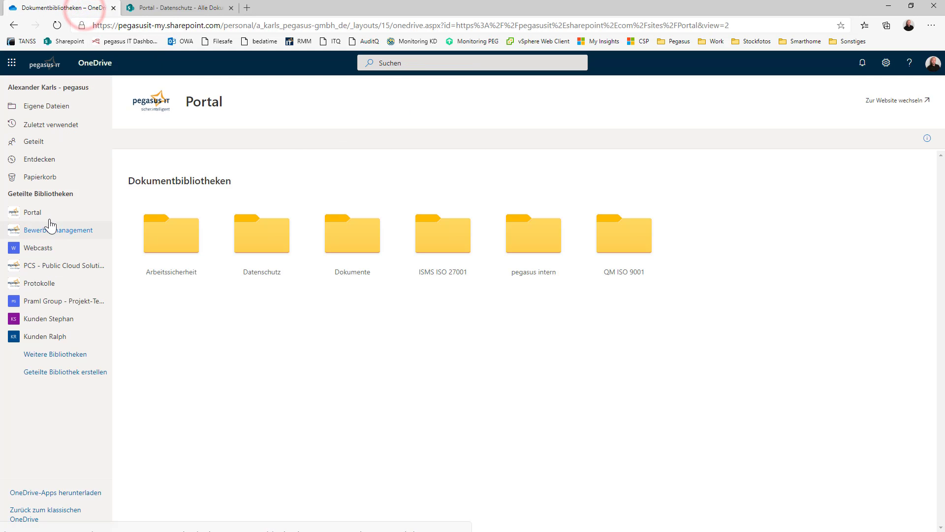
Open Datenschutz in OneDrive and the synced 'Portal - Datenschutz' folder in Explorer, then return to the SharePoint tab
{"action": "left_click", "coordinate": [246, 248]}
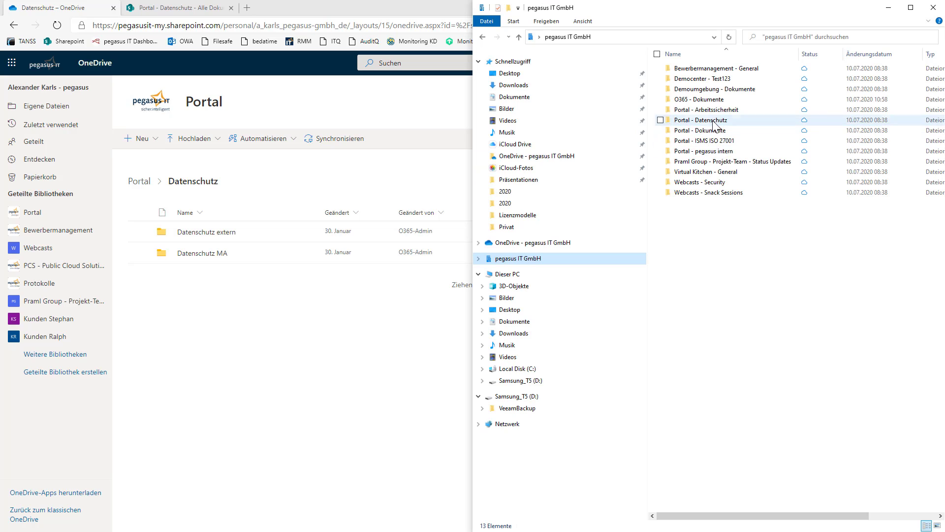
{"action": "double_click", "coordinate": [711, 120]}
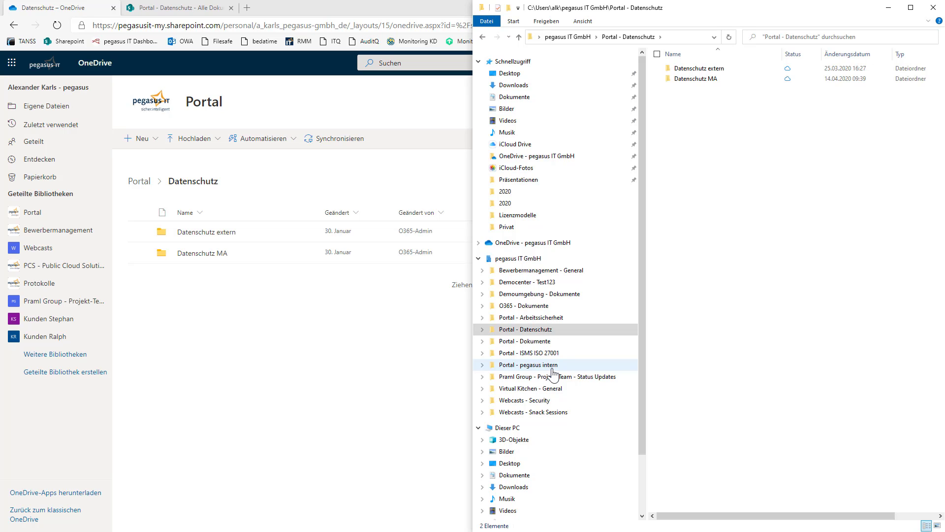
{"action": "left_click", "coordinate": [166, 8]}
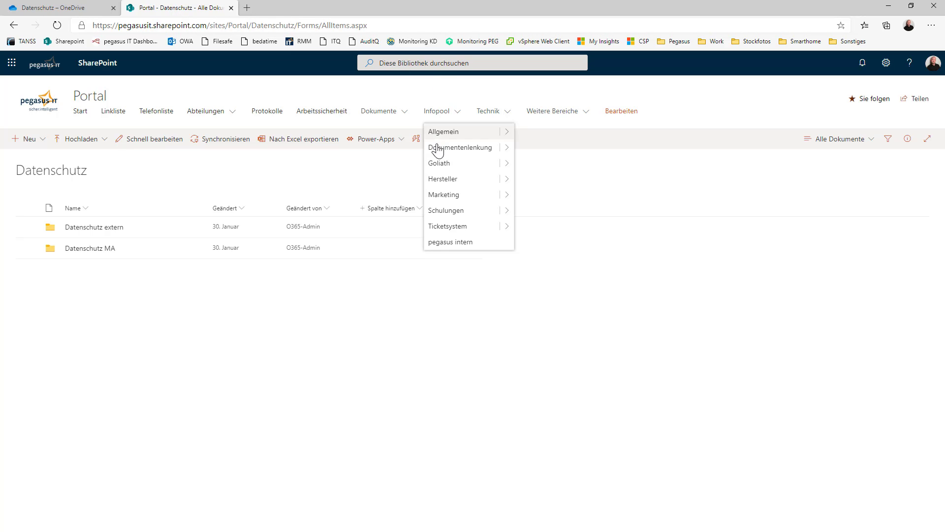
Open the Portal's Dokumente > sonstige Dokumente library and sync it to this computer via OneDrive
{"action": "mouse_move", "coordinate": [589, 114]}
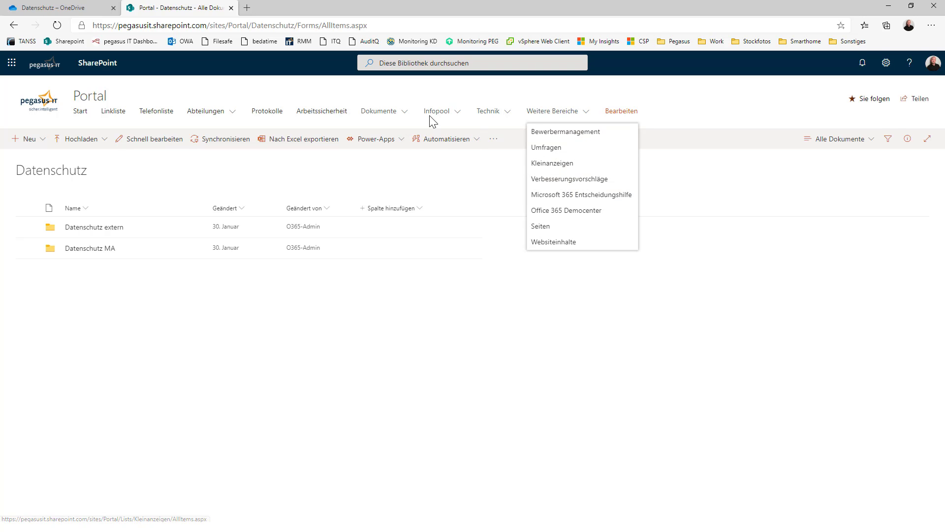
{"action": "mouse_move", "coordinate": [451, 115]}
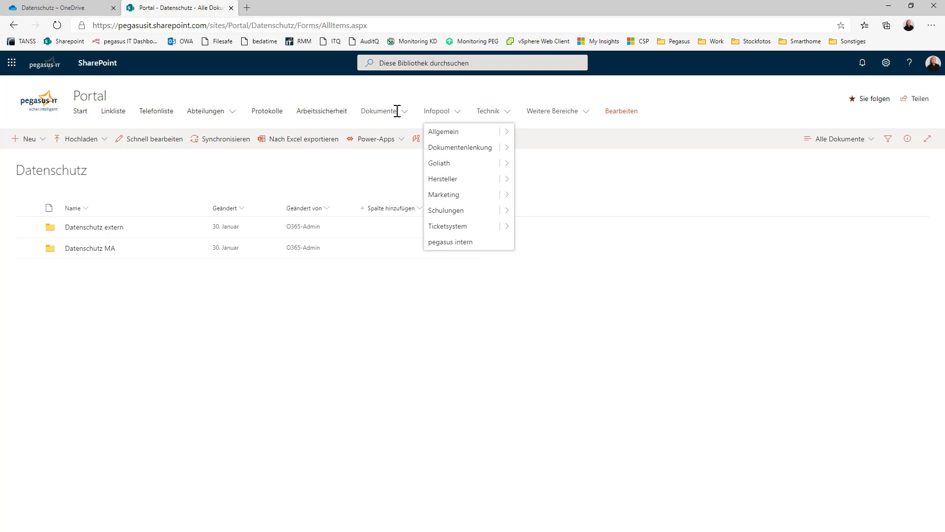
{"action": "mouse_move", "coordinate": [382, 115]}
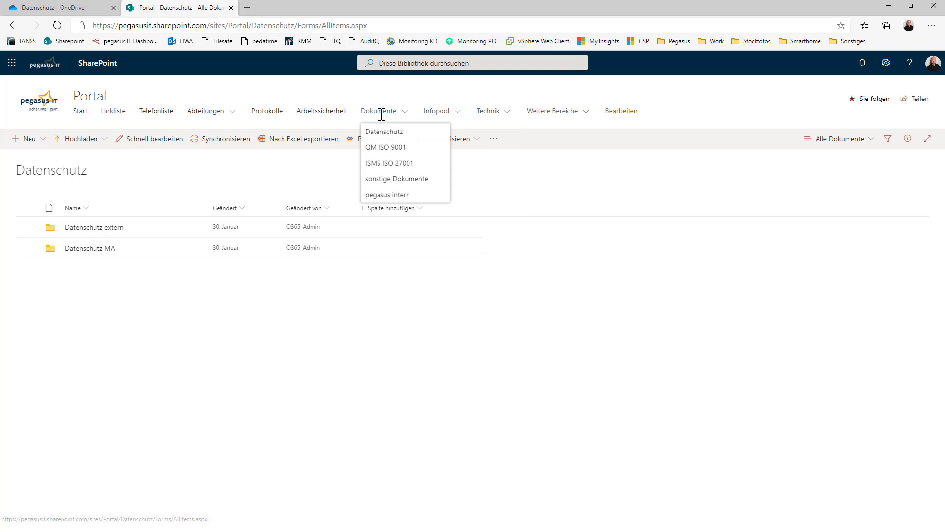
{"action": "left_click", "coordinate": [384, 180]}
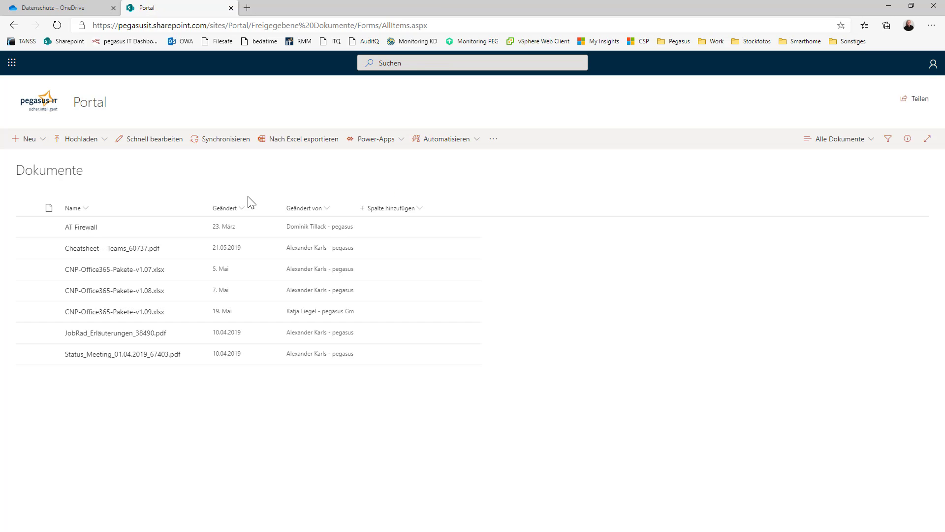
{"action": "left_click", "coordinate": [226, 139]}
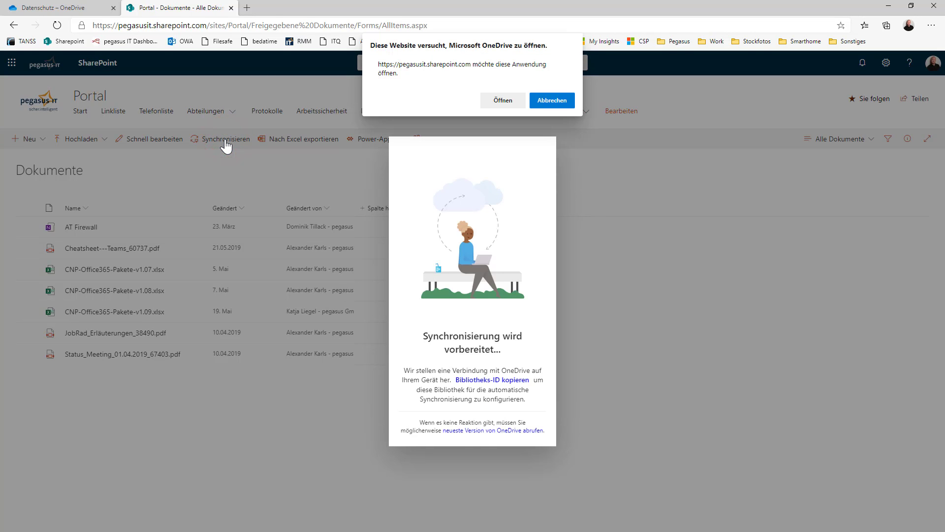
{"action": "left_click", "coordinate": [502, 101]}
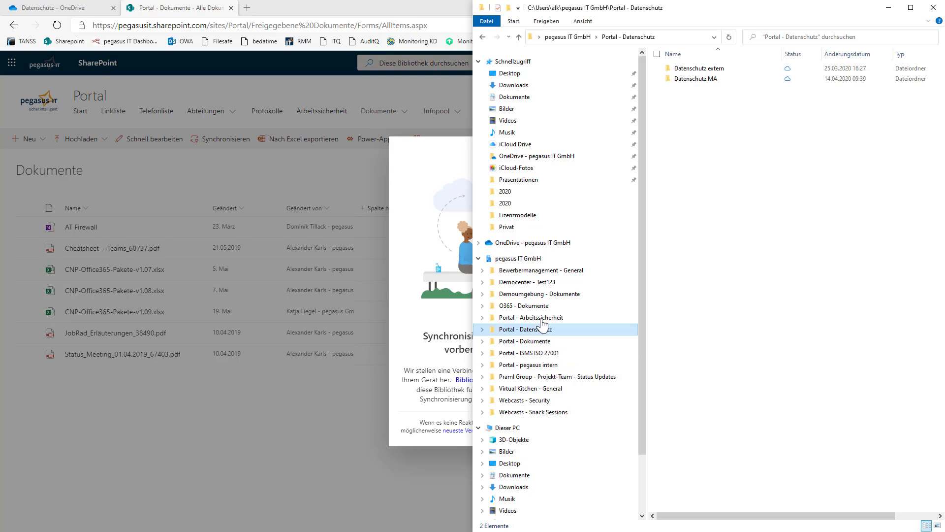
Refresh pegasus IT GmbH to confirm Portal - Dokumente, then open PEG-Sharepoint-File-Folder-Sync-Recurse.ps1 from Microsoft\Powershell\File-Folder-Sync in Notepad++
{"action": "left_click", "coordinate": [518, 259]}
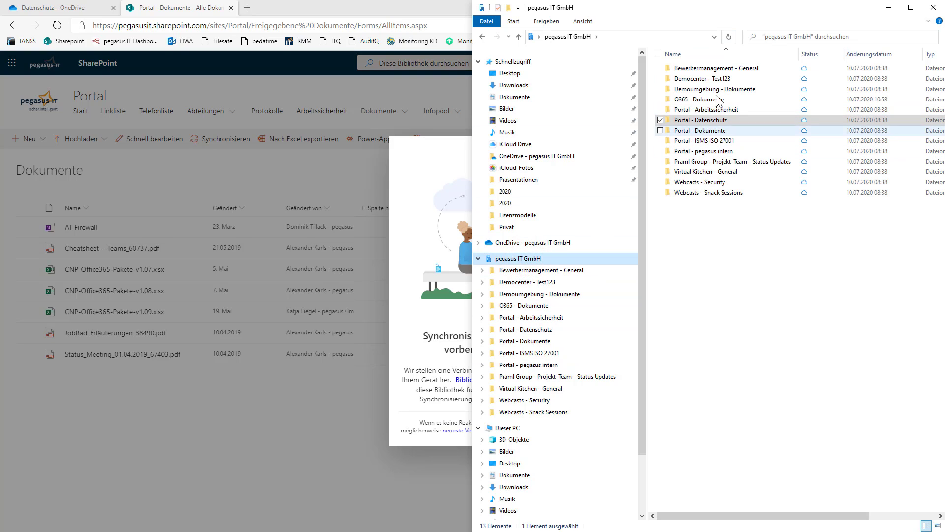
{"action": "left_click", "coordinate": [727, 37]}
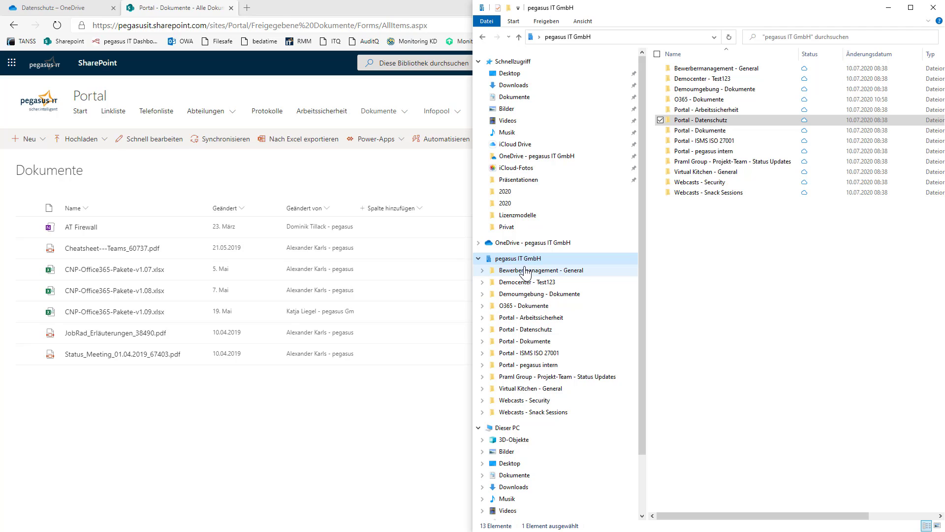
{"action": "left_click", "coordinate": [520, 158]}
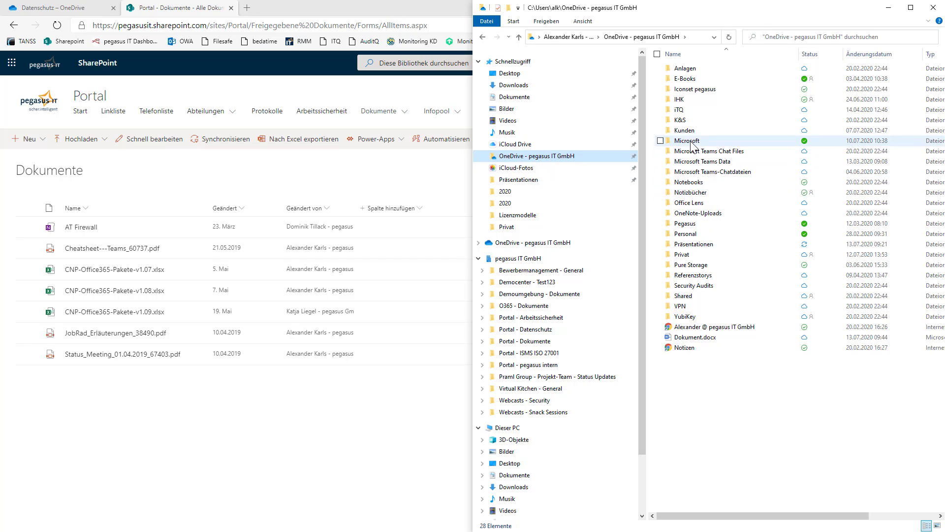
{"action": "double_click", "coordinate": [689, 141]}
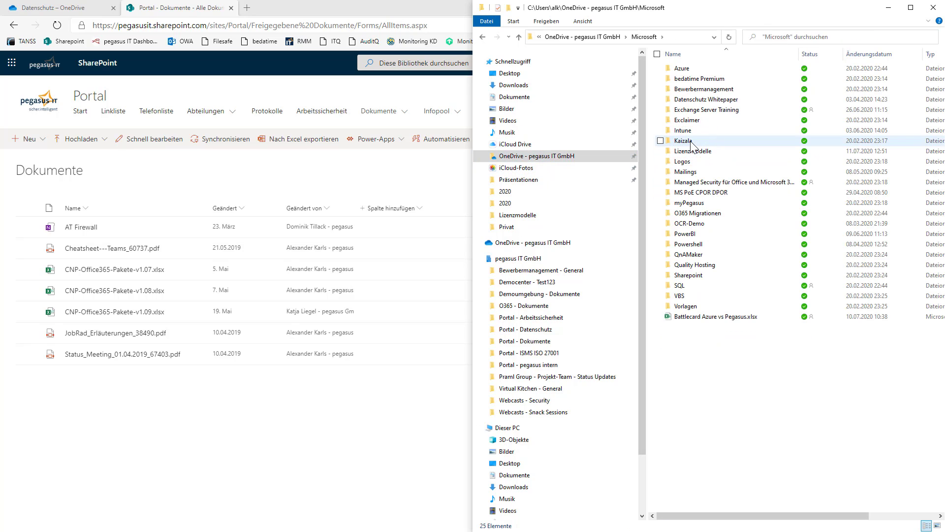
{"action": "double_click", "coordinate": [687, 244]}
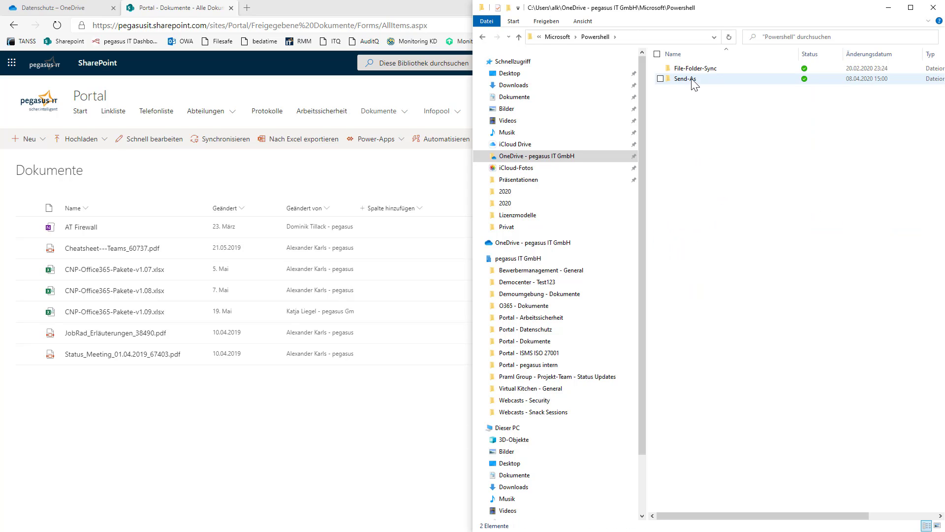
{"action": "double_click", "coordinate": [690, 70]}
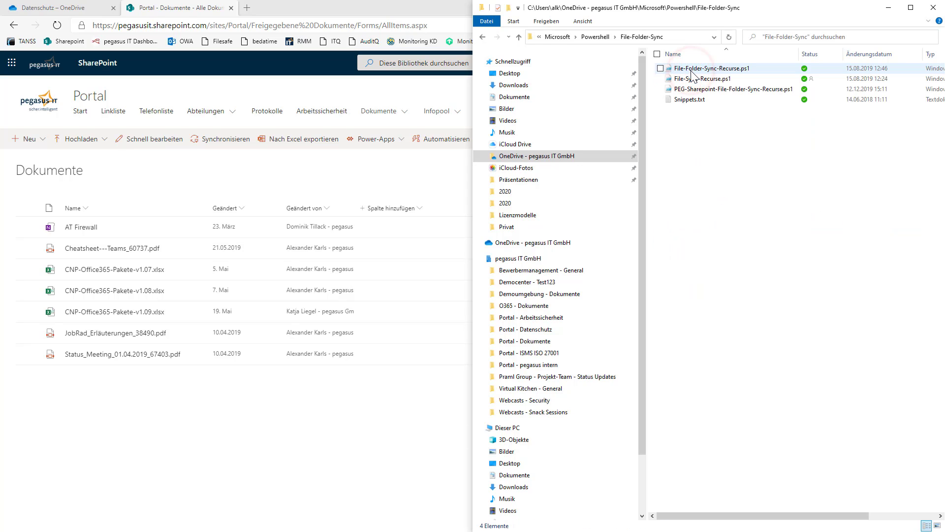
{"action": "right_click", "coordinate": [706, 90]}
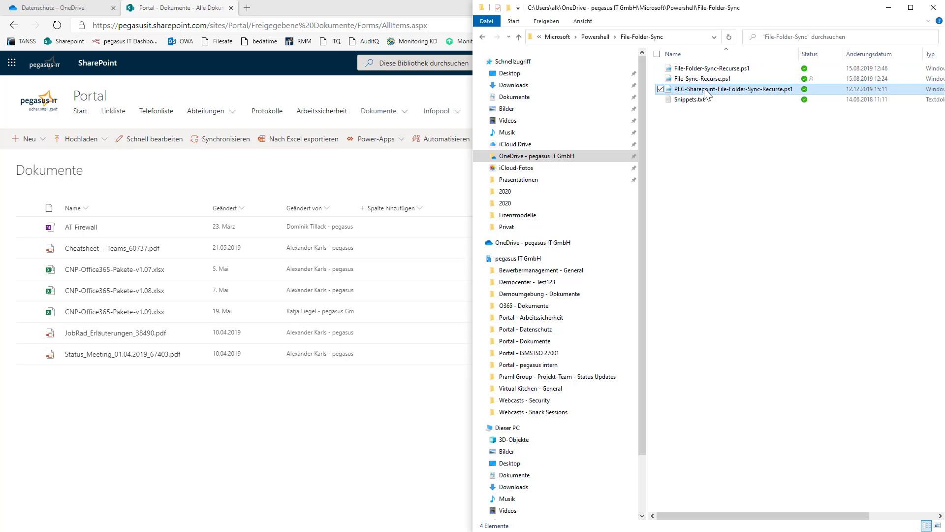
{"action": "left_click", "coordinate": [696, 211]}
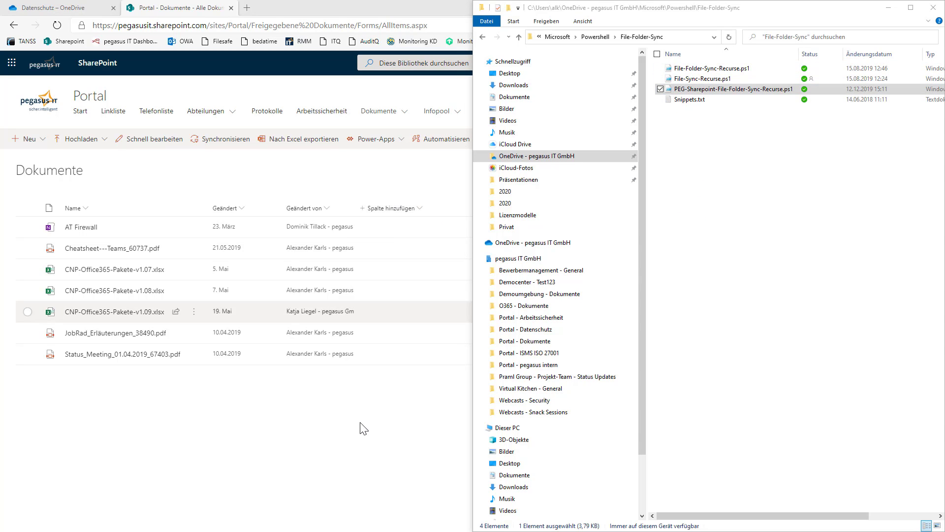
Maximize Notepad++ and highlight the source share (line 15), Portal destination (line 16) and *.pdf filter (line 18)
{"action": "double_click", "coordinate": [565, 5]}
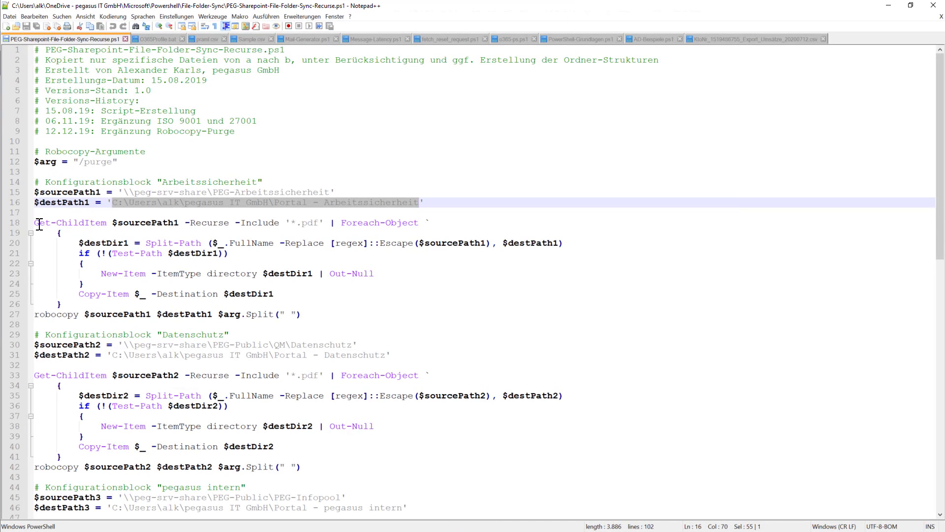
{"action": "left_click_drag", "start_coordinate": [35, 222], "coordinate": [62, 232]}
{"action": "left_click_drag", "start_coordinate": [306, 227], "coordinate": [325, 224]}
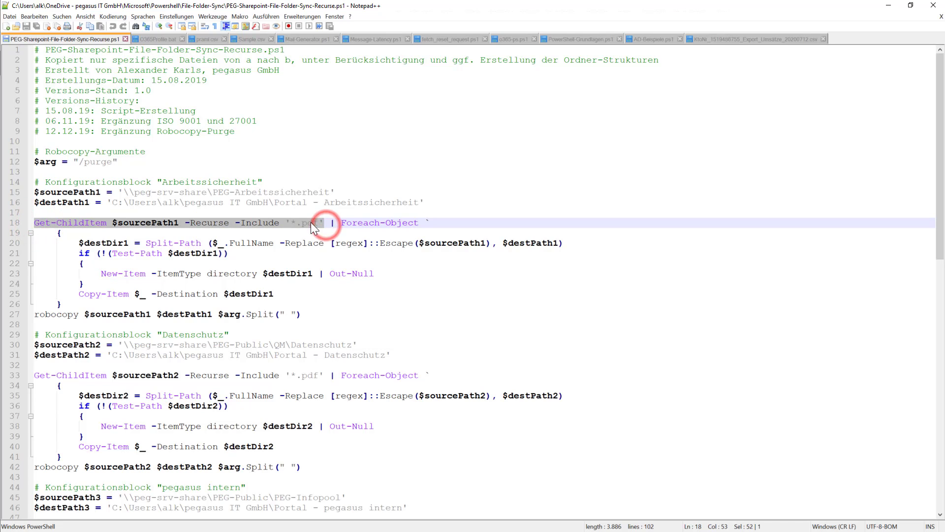
{"action": "left_click_drag", "start_coordinate": [126, 192], "coordinate": [328, 192]}
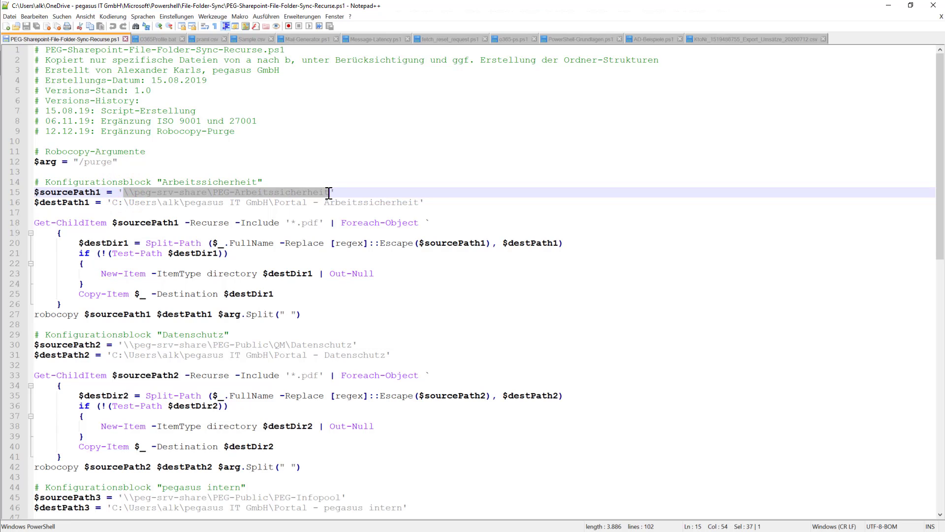
{"action": "left_click_drag", "start_coordinate": [112, 203], "coordinate": [416, 203]}
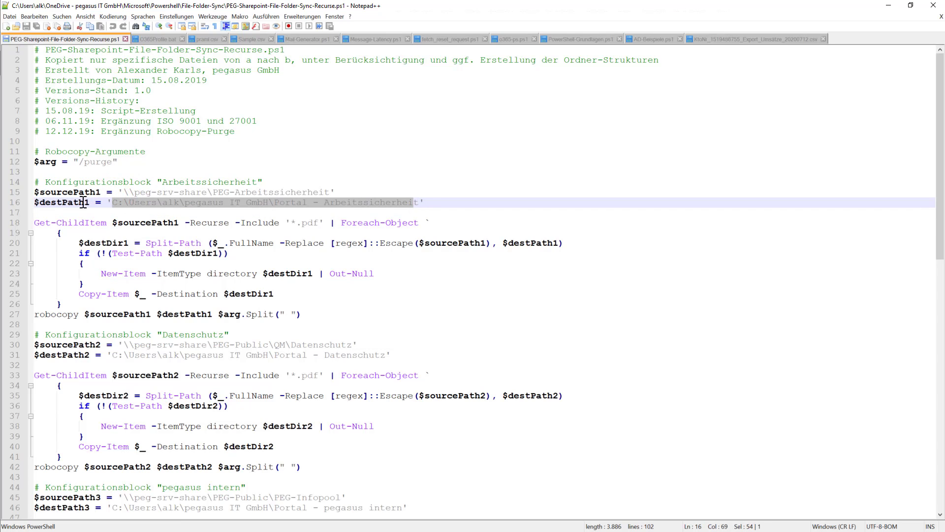
{"action": "left_click", "coordinate": [155, 207]}
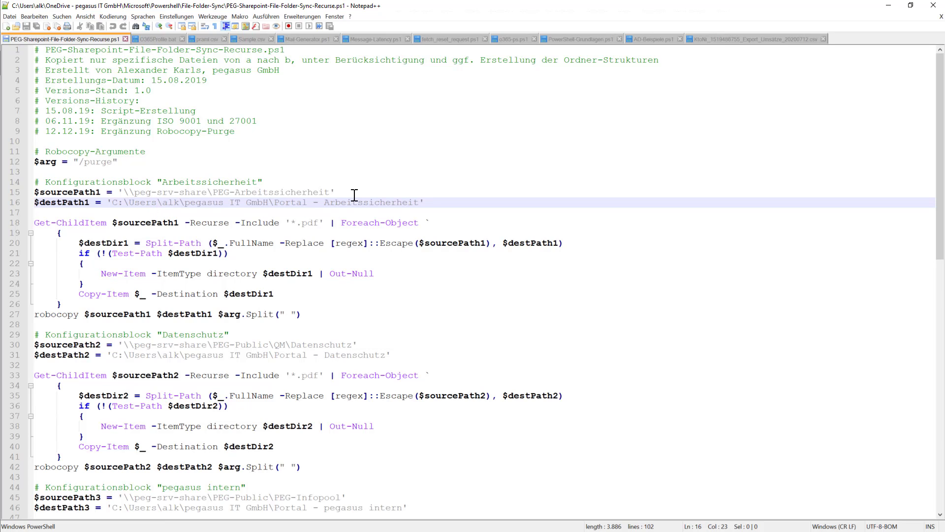
{"action": "key", "text": "alt+Tab"}
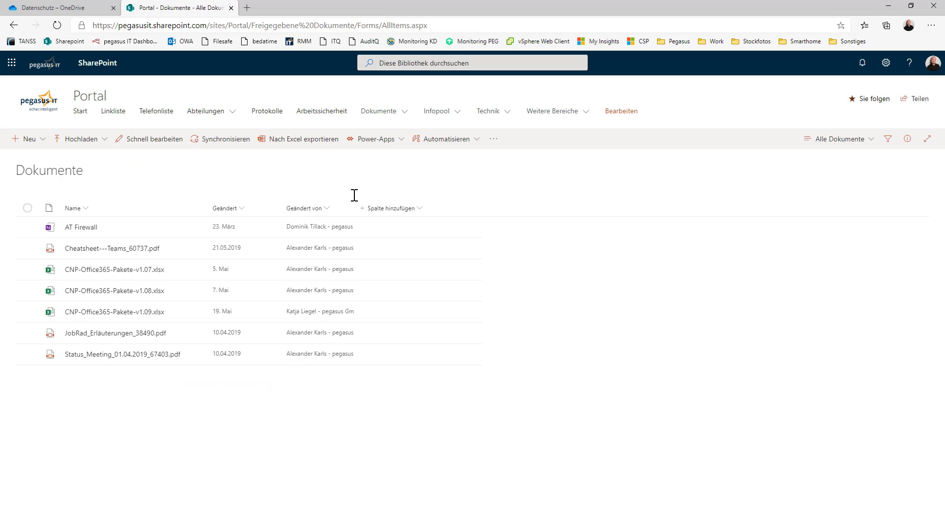
Visit the Portal site's Start page, then switch to the 'Datenschutz – OneDrive' browser tab
{"action": "left_click", "coordinate": [77, 113]}
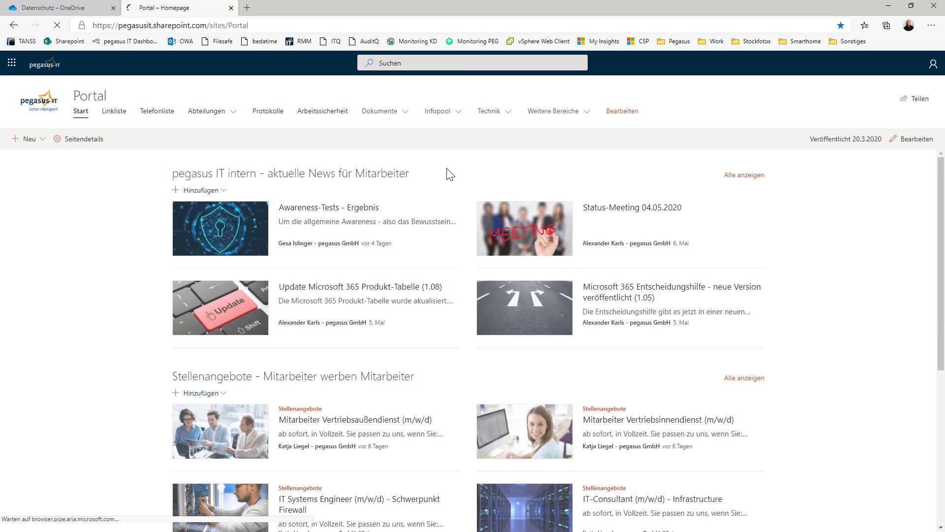
{"action": "left_click", "coordinate": [87, 8]}
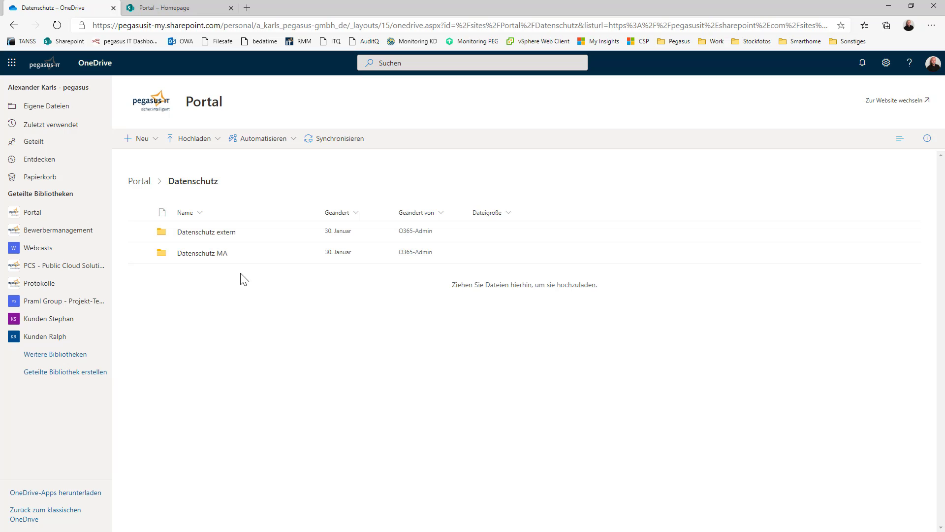
Open the Microsoft 365 admin center and expand its full list of admin centers
{"action": "left_click", "coordinate": [11, 58]}
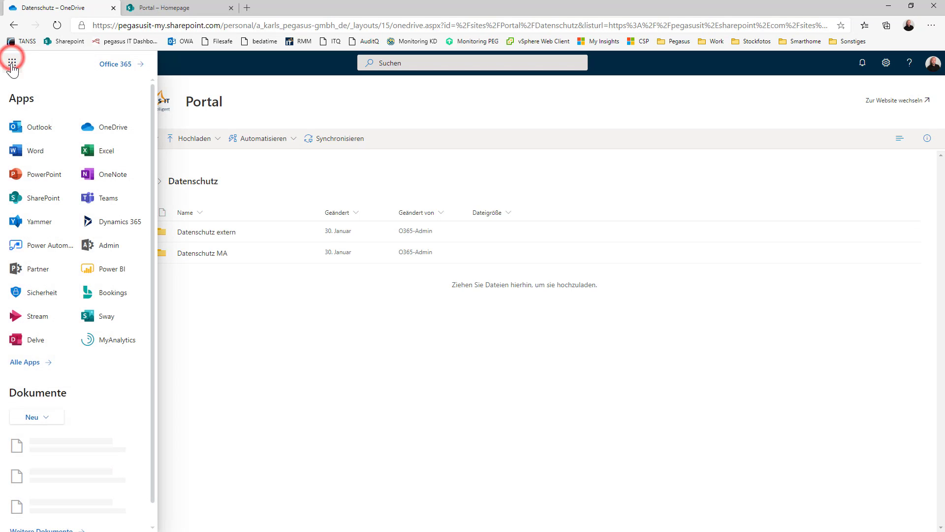
{"action": "left_click", "coordinate": [107, 248]}
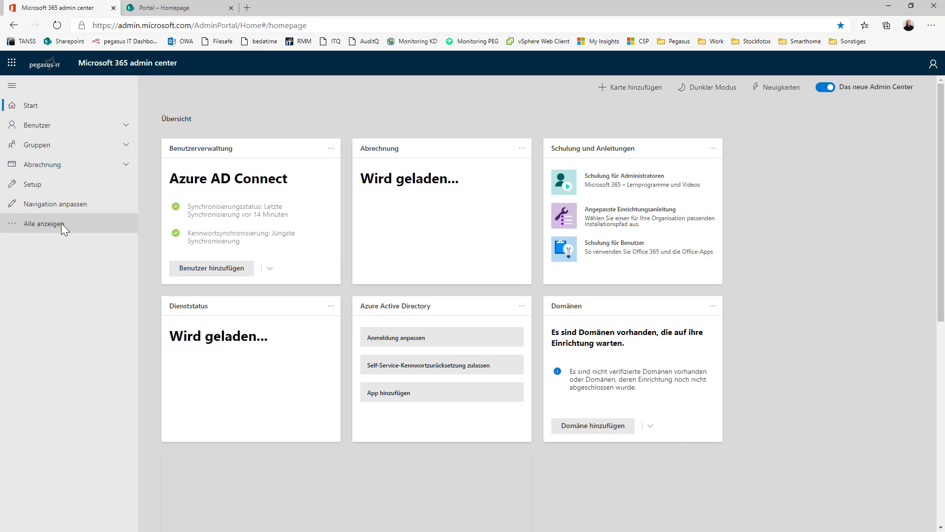
{"action": "left_click", "coordinate": [62, 223]}
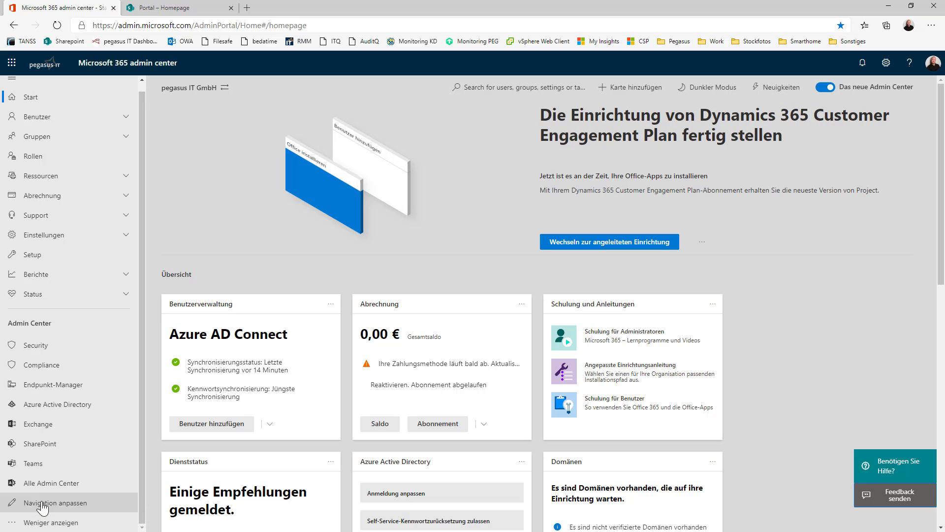
{"action": "left_click", "coordinate": [37, 487]}
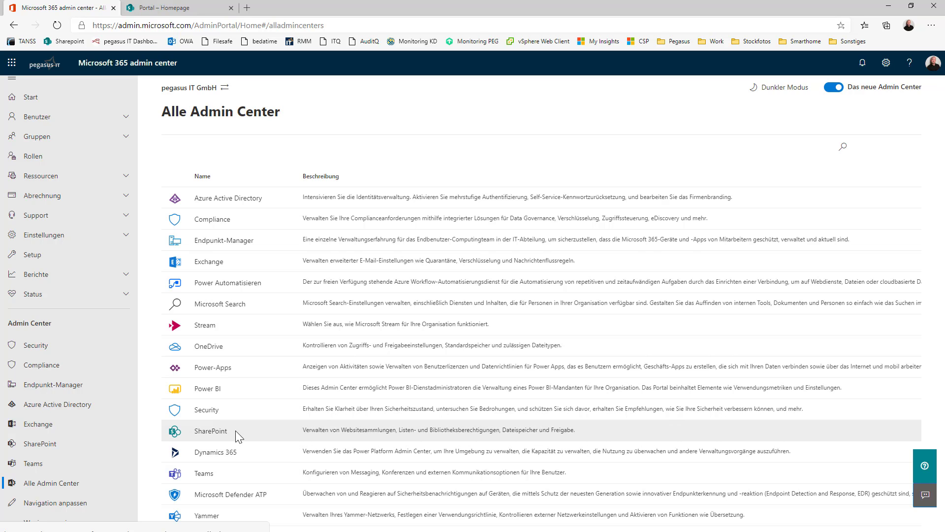
Open SharePoint Admin Center, then OneDrive Admin Center in its own tab
{"action": "left_click", "coordinate": [211, 432]}
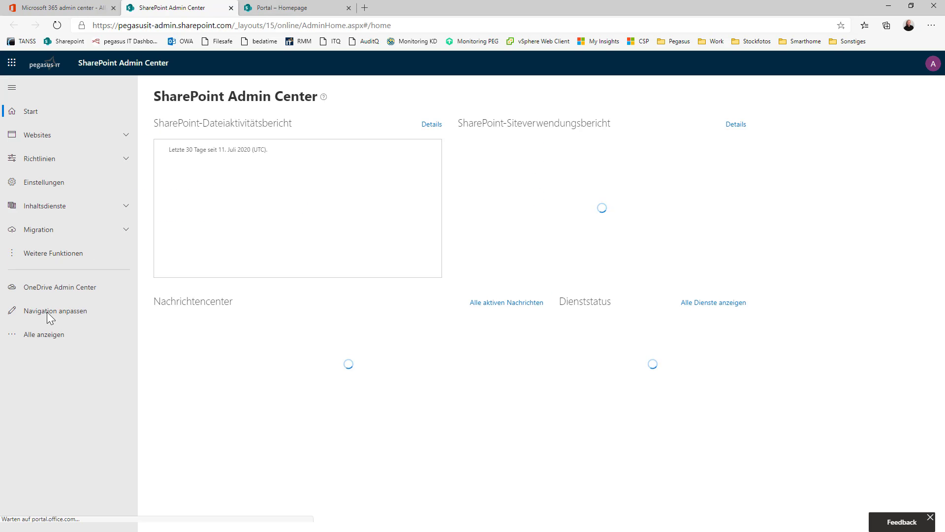
{"action": "left_click", "coordinate": [55, 297]}
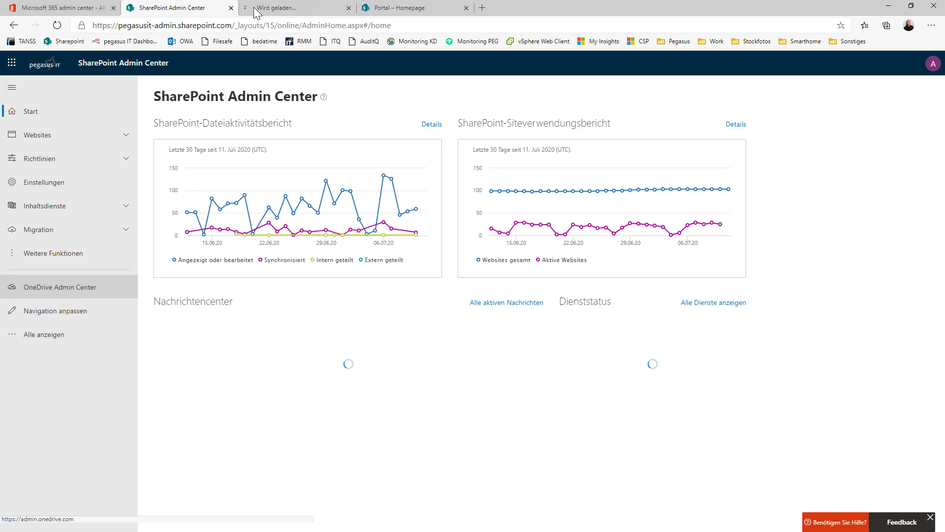
{"action": "left_click", "coordinate": [291, 9]}
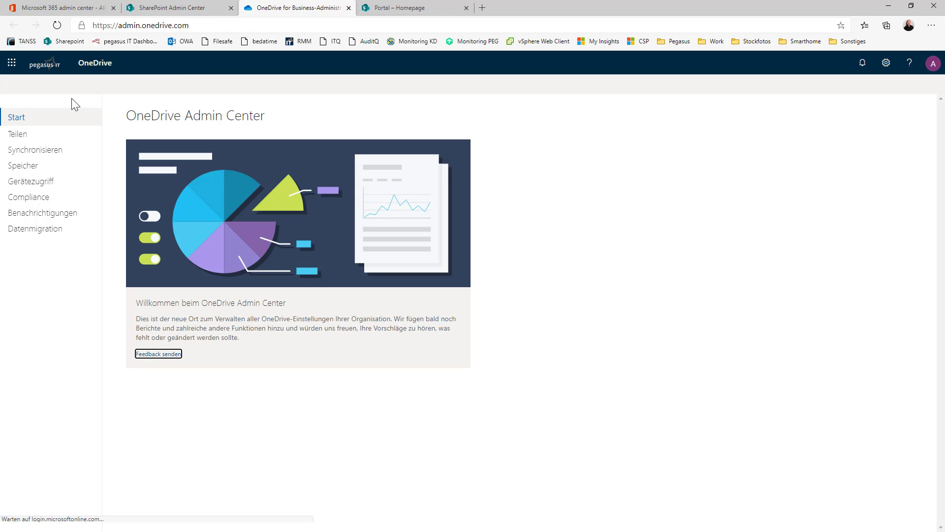
Review Teilen, including Erweiterte Einstellungen für externes Teilen, then show the Gerätezugriff page
{"action": "left_click", "coordinate": [37, 136]}
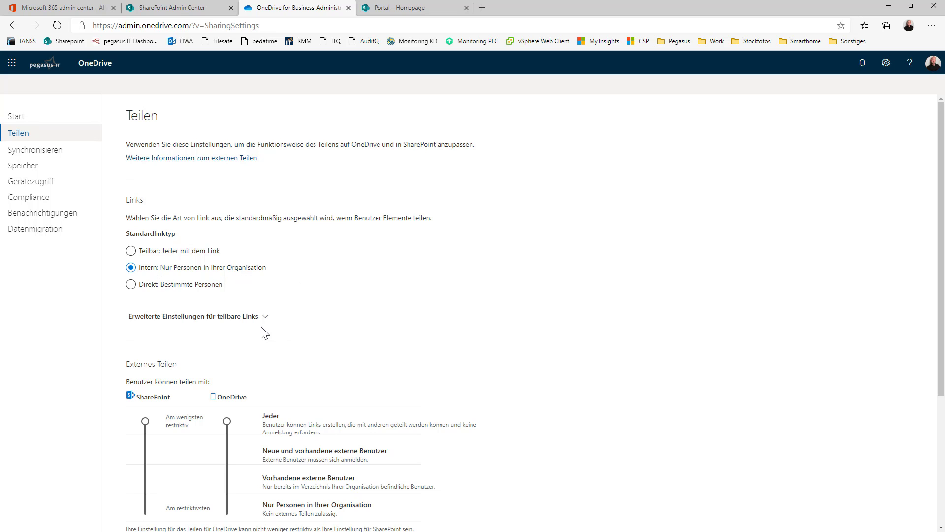
{"action": "scroll", "coordinate": [330, 313], "scroll_direction": "down", "scroll_amount": 4}
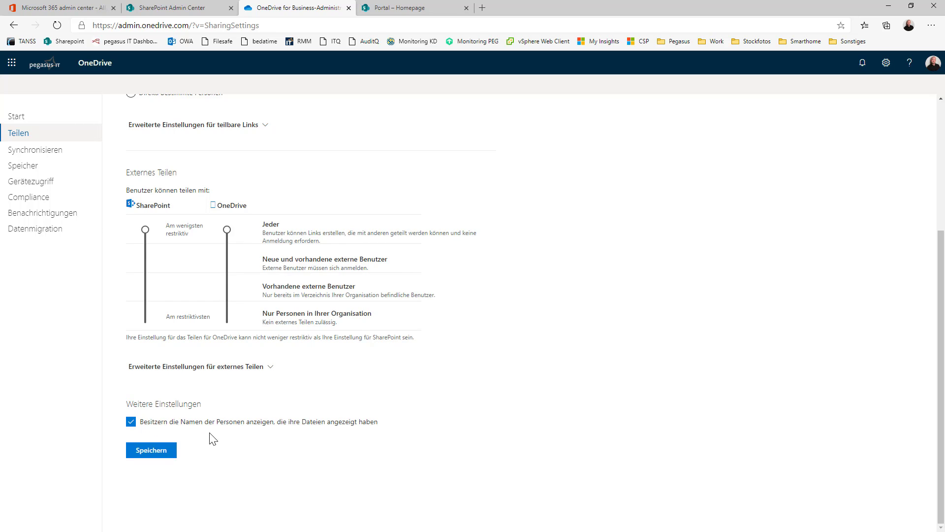
{"action": "left_click", "coordinate": [265, 372]}
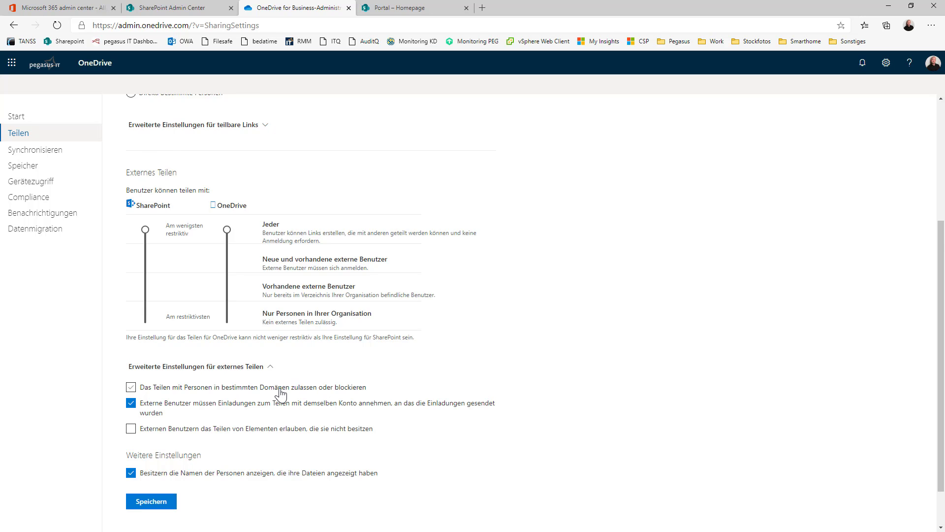
{"action": "scroll", "coordinate": [280, 394], "scroll_direction": "down", "scroll_amount": 1}
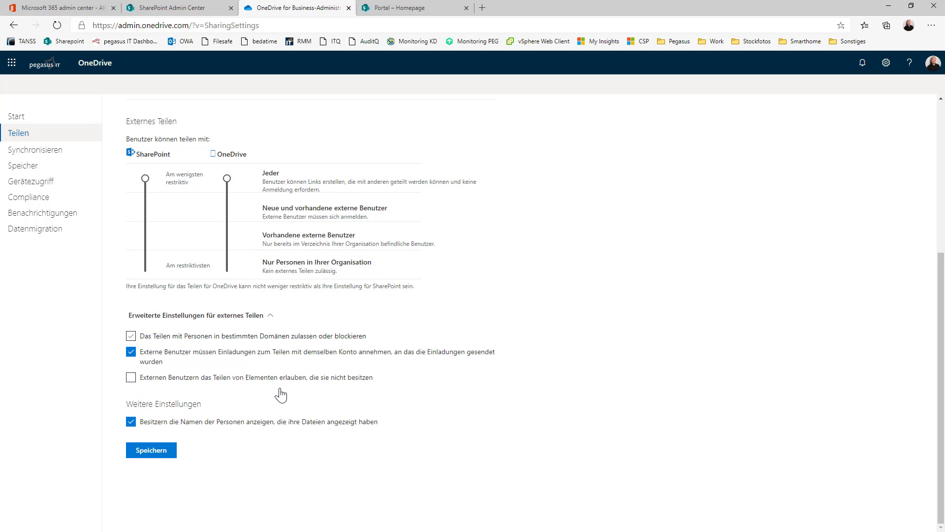
{"action": "left_click", "coordinate": [33, 183]}
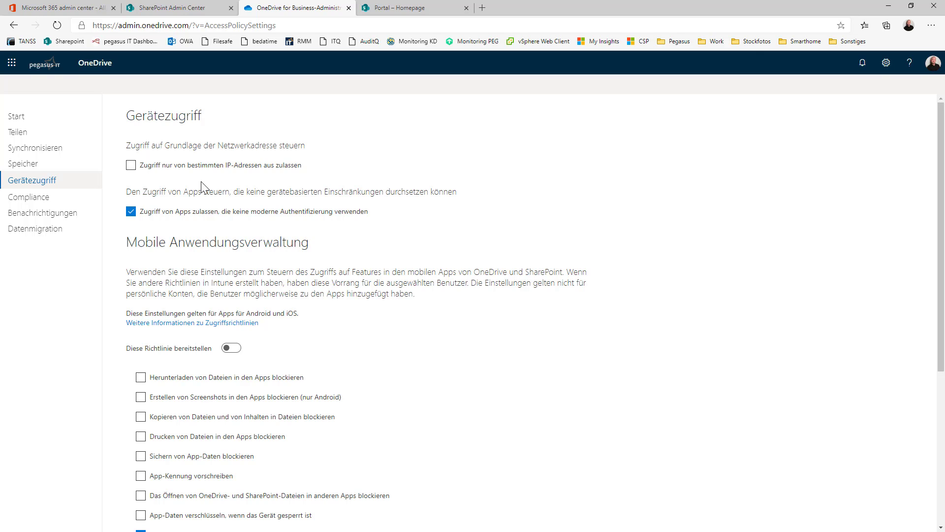
Toggle 'Zugriff nur von bestimmten IP-Adressen aus zulassen' on and back off, then show Compliance
{"action": "left_click", "coordinate": [184, 166]}
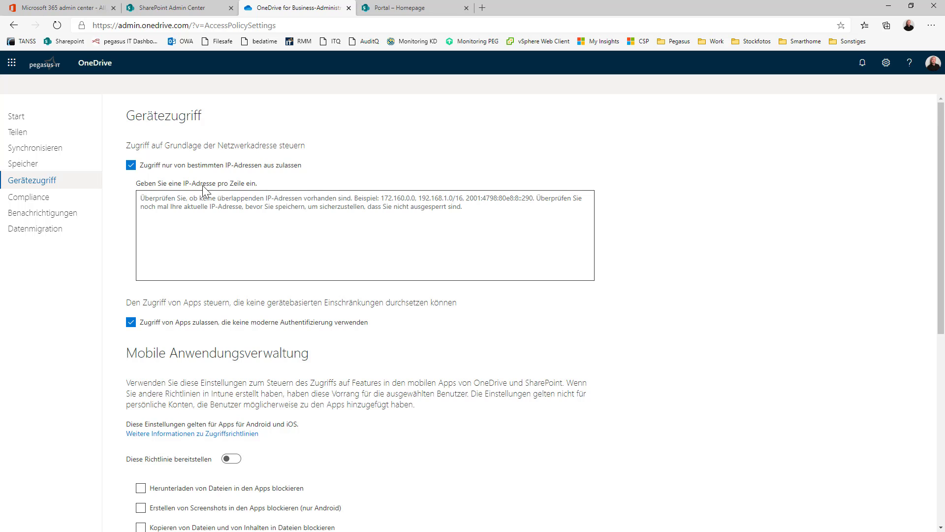
{"action": "left_click", "coordinate": [195, 167]}
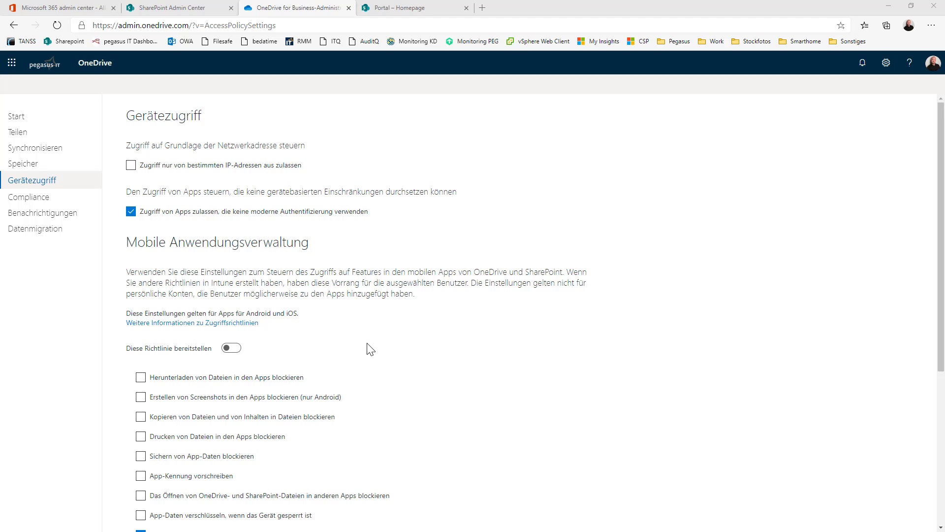
{"action": "scroll", "coordinate": [370, 348], "scroll_direction": "down", "scroll_amount": 2}
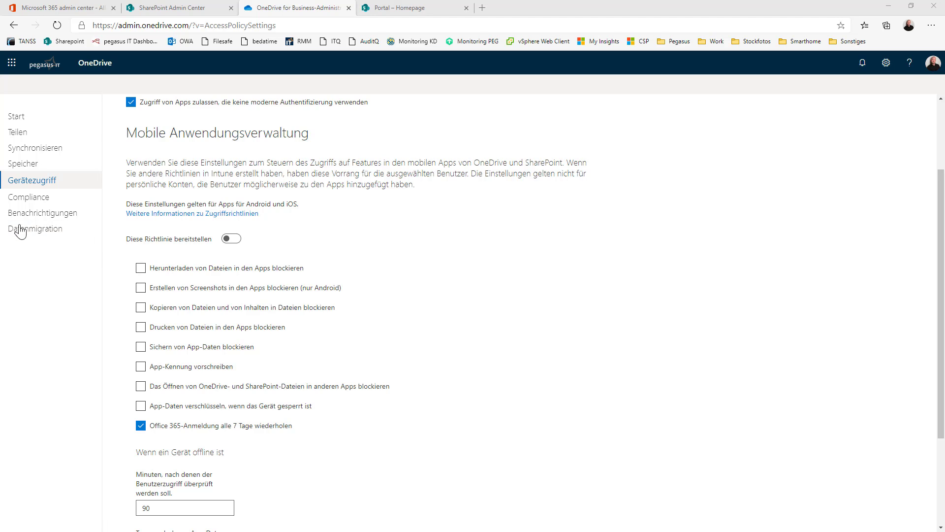
{"action": "left_click", "coordinate": [15, 198]}
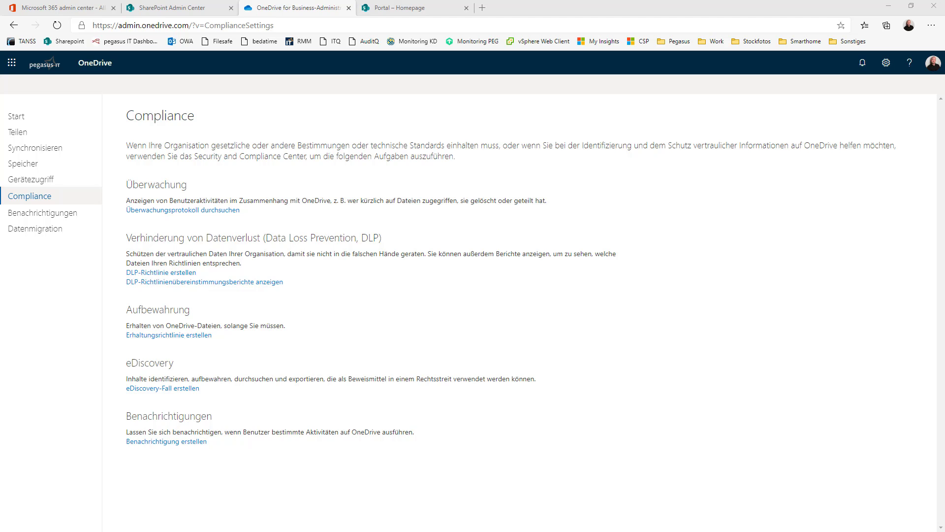
{"action": "key", "text": "alt+Tab"}
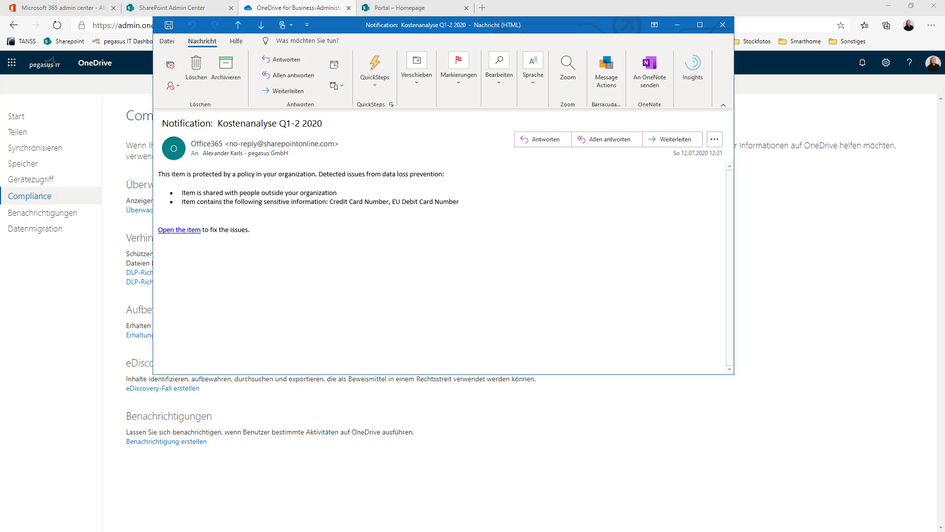
{"action": "mouse_move", "coordinate": [204, 152]}
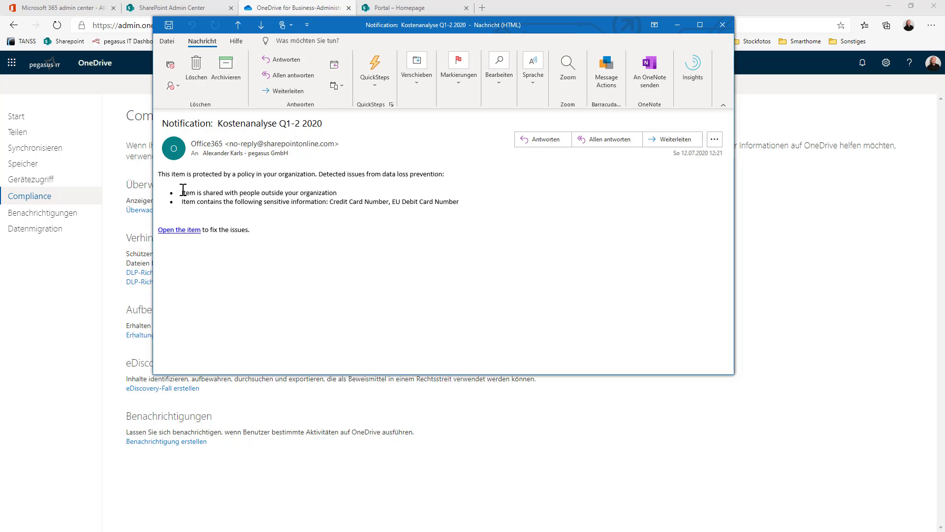
{"action": "left_click_drag", "start_coordinate": [181, 190], "coordinate": [389, 203]}
{"action": "left_click", "coordinate": [393, 205]}
{"action": "left_click", "coordinate": [722, 25]}
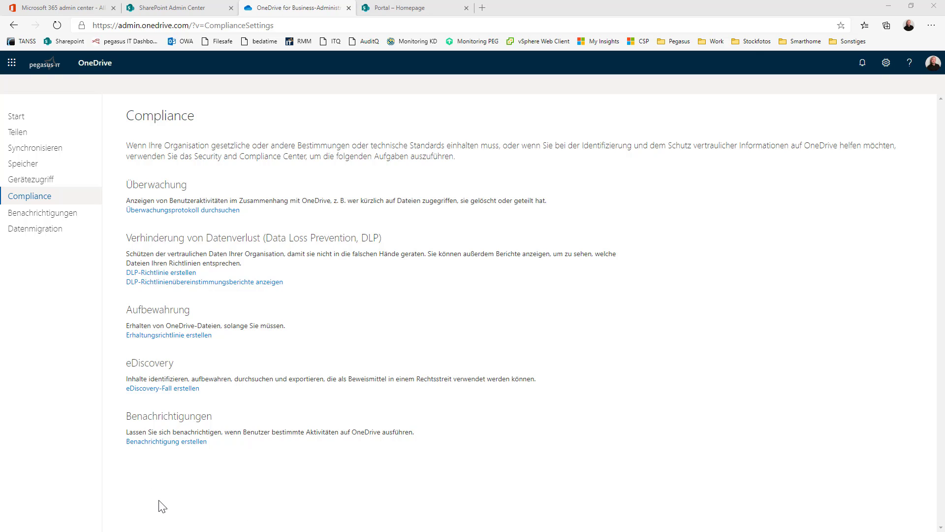
Show Benachrichtigungen, then open the Datenmigration article on migrating content to OneDrive for Business
{"action": "left_click", "coordinate": [65, 213]}
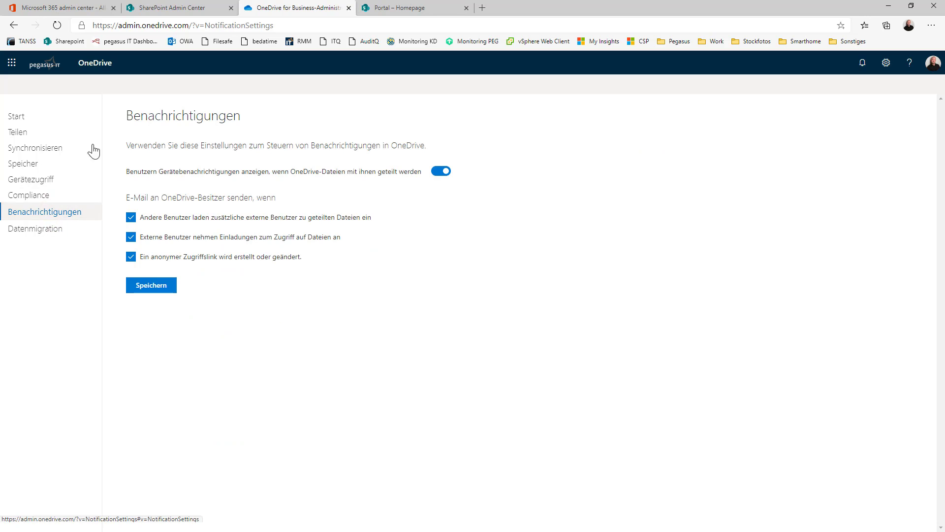
{"action": "left_click", "coordinate": [33, 229]}
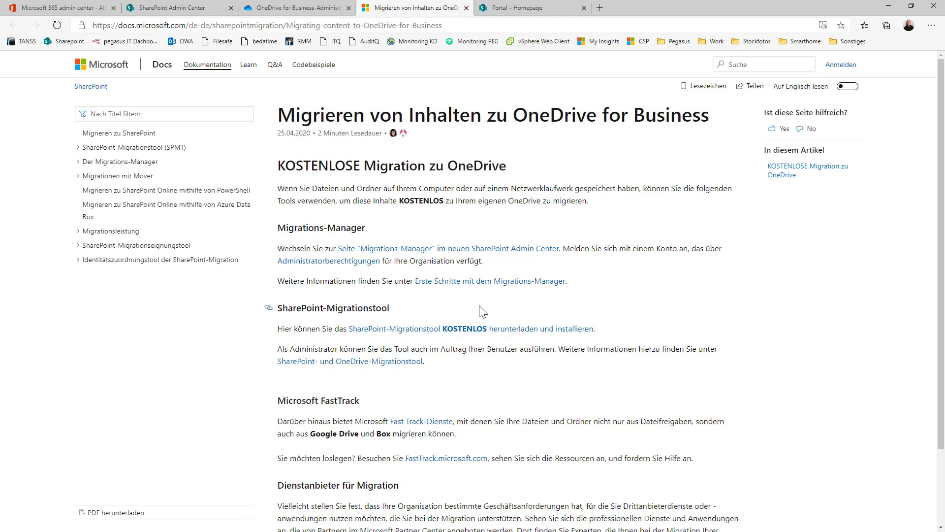
Read the migration article to the end and return to the OneDrive for Business-Administration tab
{"action": "scroll", "coordinate": [645, 398], "scroll_direction": "down", "scroll_amount": 3}
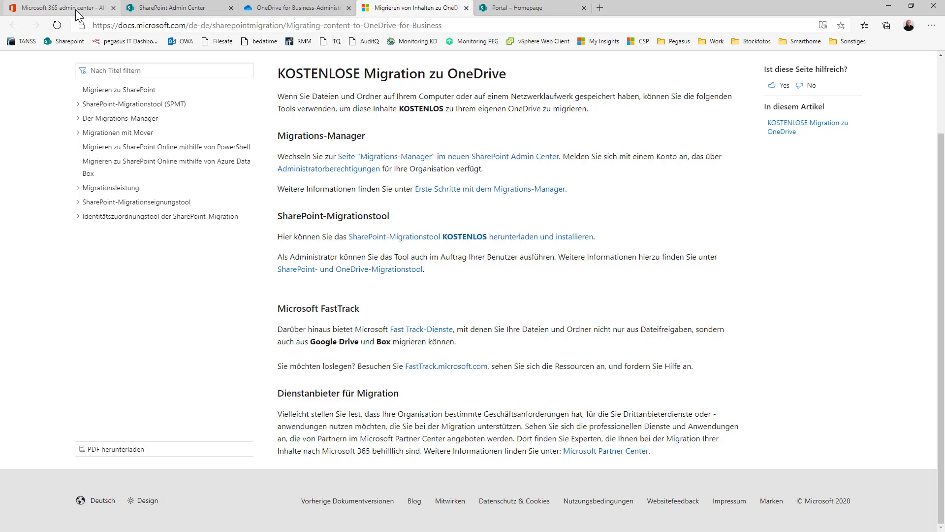
{"action": "left_click", "coordinate": [281, 8]}
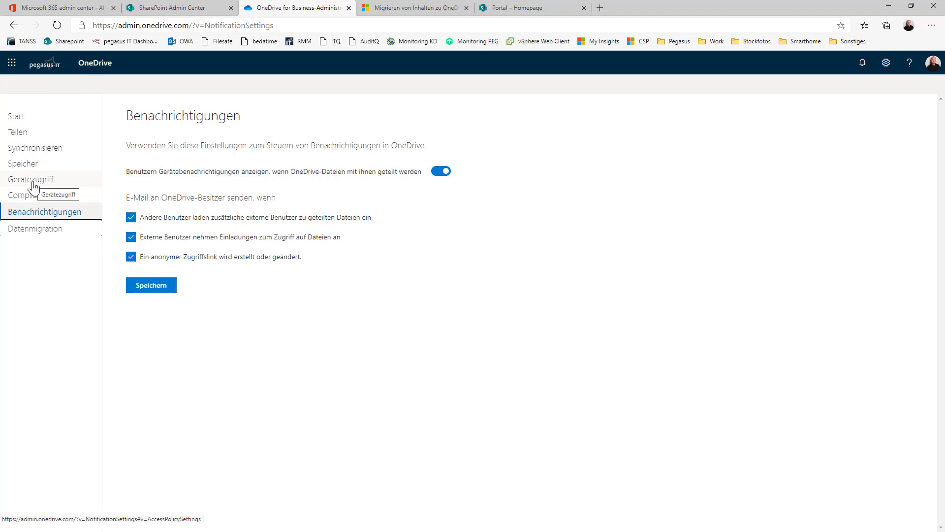
Revisit the Teilen and Synchronisieren settings, then switch to SharePoint Admin Center's home page
{"action": "left_click", "coordinate": [35, 131]}
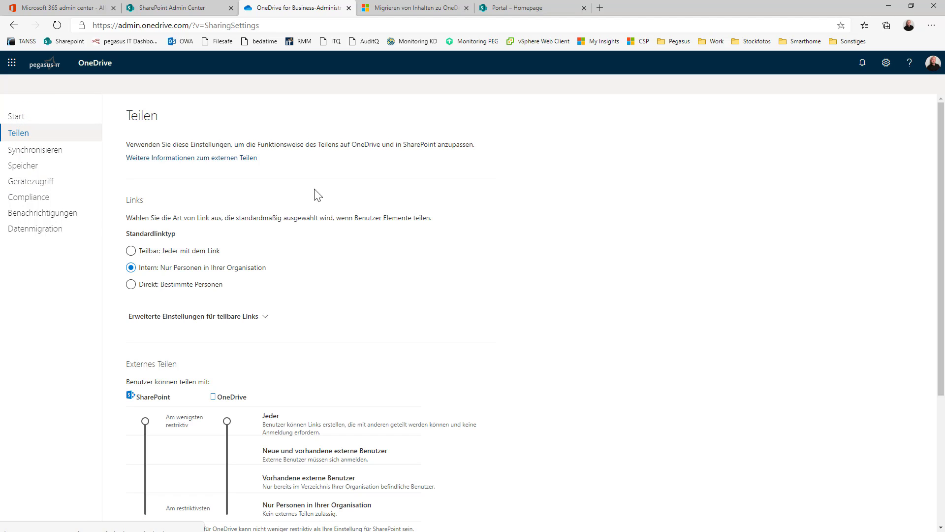
{"action": "left_click", "coordinate": [17, 150]}
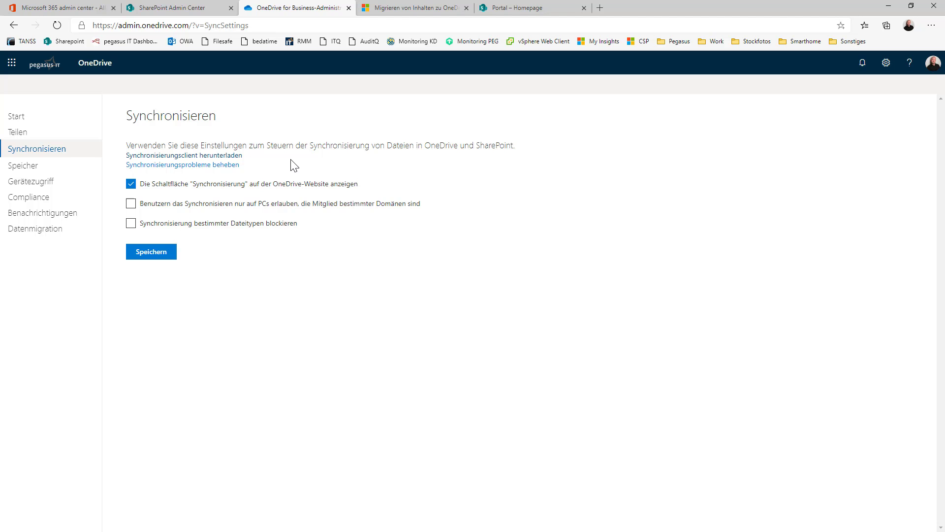
{"action": "left_click", "coordinate": [166, 10]}
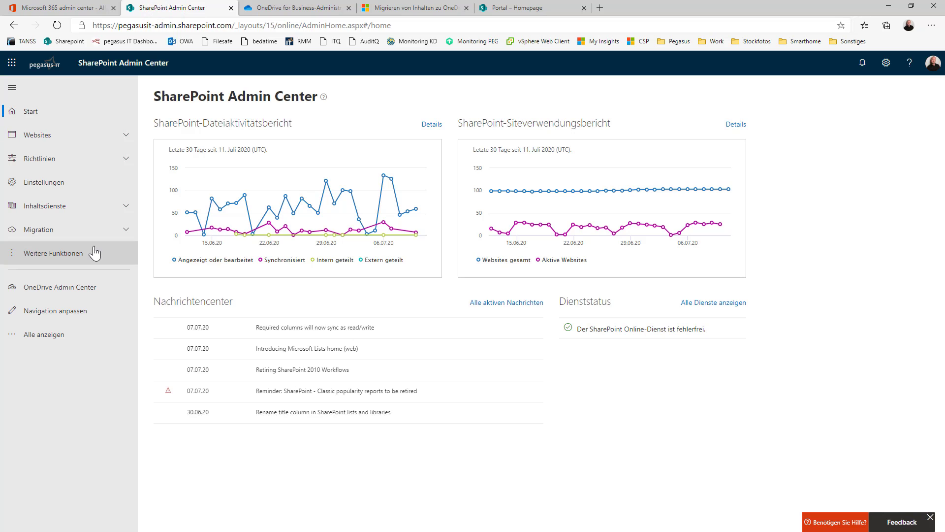
Show Aktive Websites under Inhaltsdienste, then advance the slideshow to slide 10 on licence models
{"action": "left_click", "coordinate": [125, 207]}
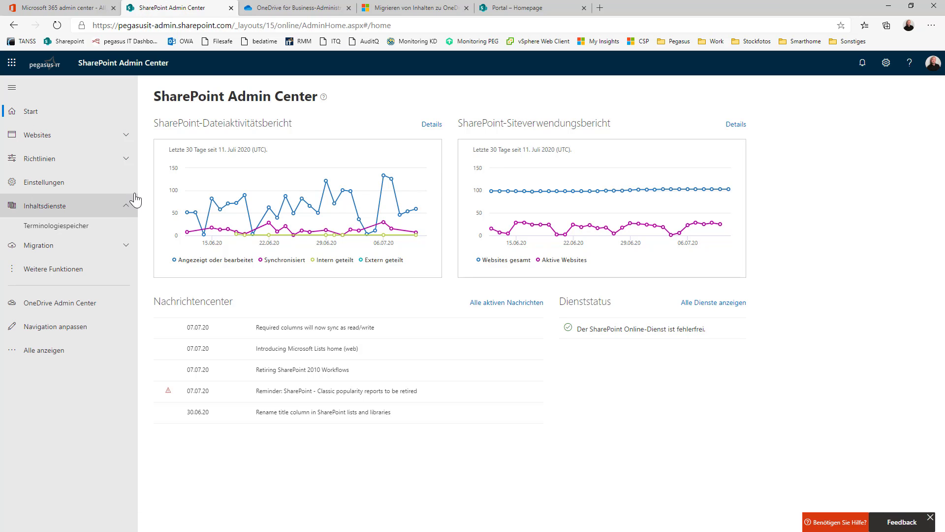
{"action": "left_click", "coordinate": [125, 134]}
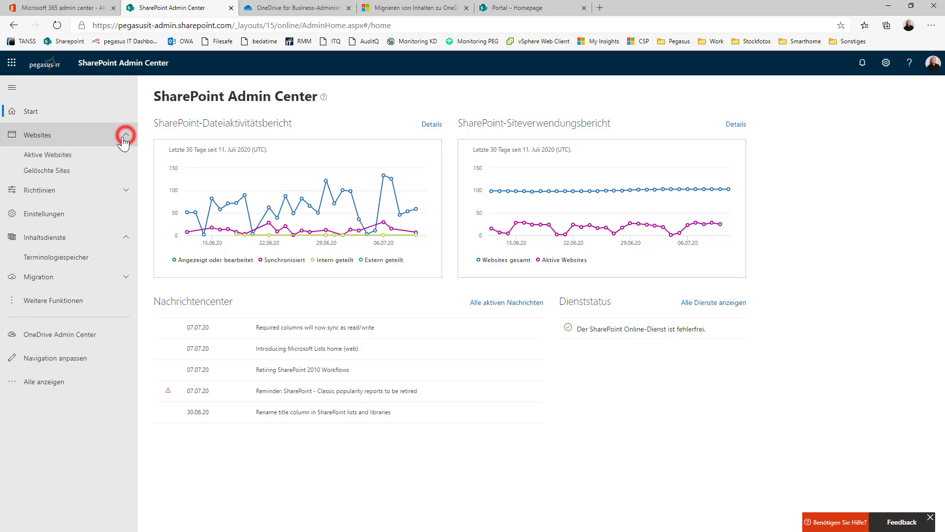
{"action": "left_click", "coordinate": [90, 155]}
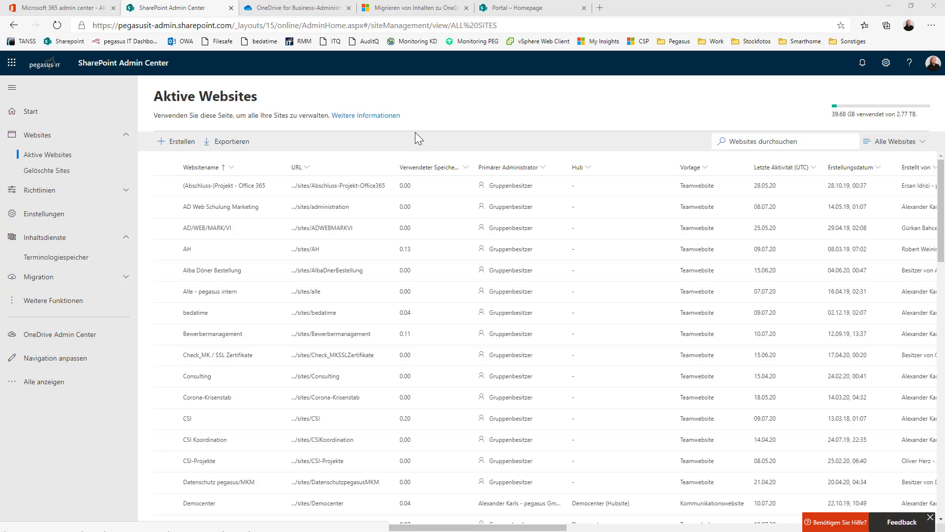
{"action": "key", "text": "alt+Tab"}
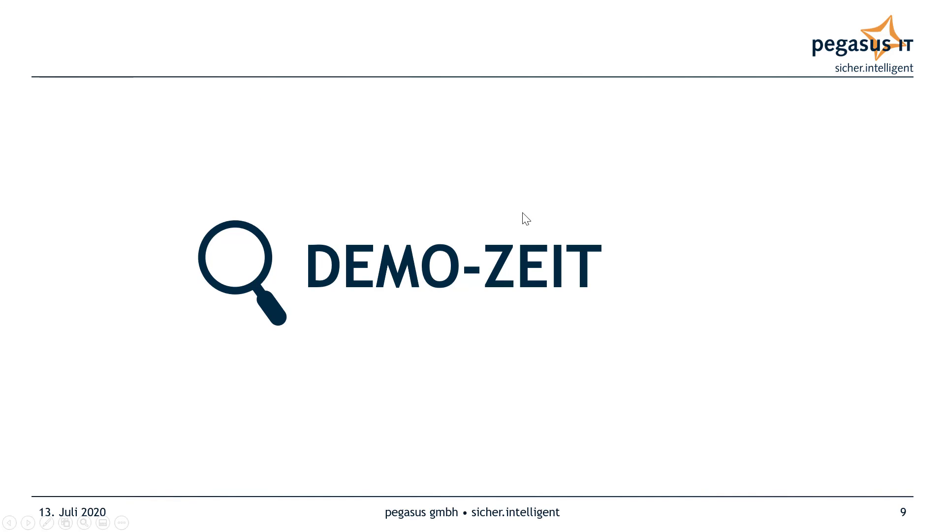
{"action": "left_click", "coordinate": [522, 214]}
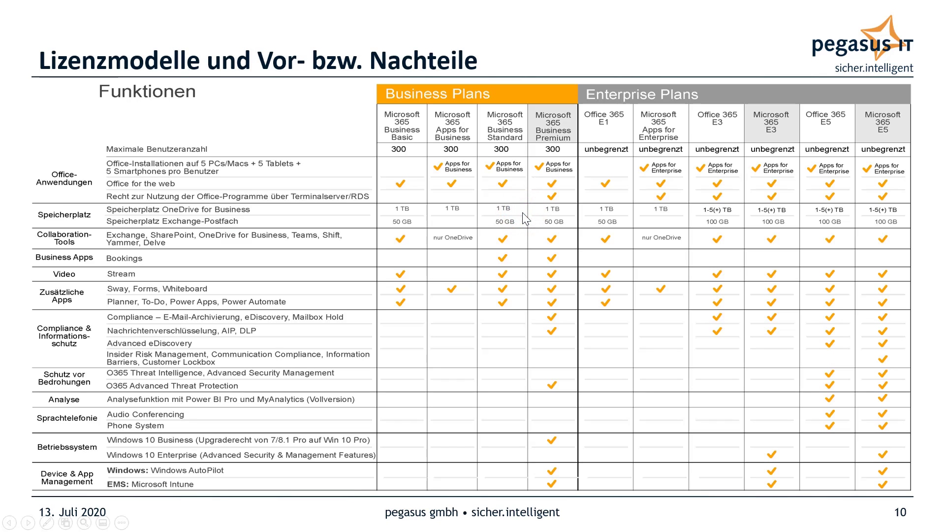
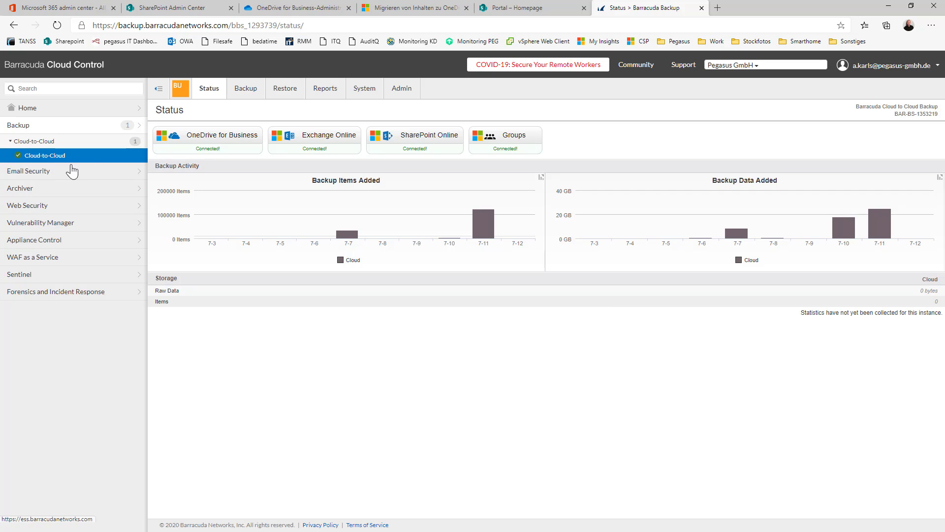
Review the backup data sources, then show the Backup daily-01 schedule running daily at 10:00pm
{"action": "left_click", "coordinate": [219, 143]}
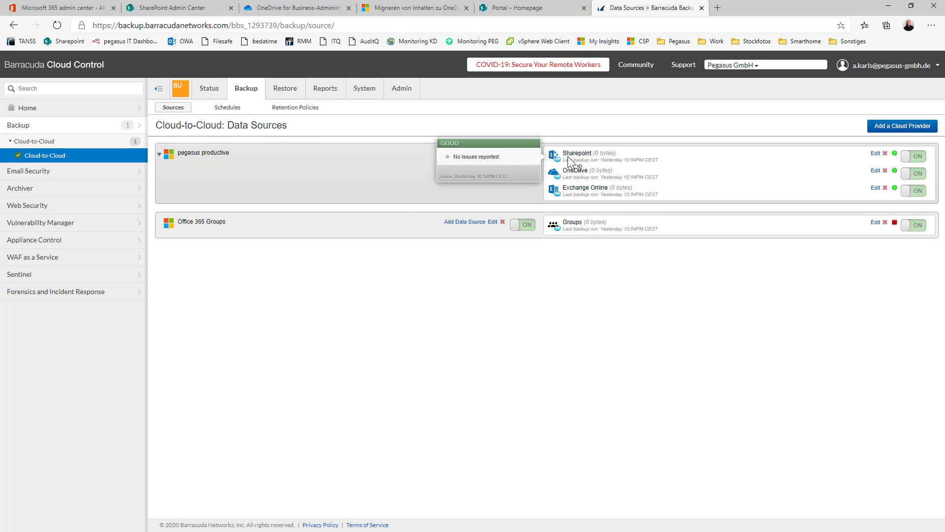
{"action": "mouse_move", "coordinate": [573, 200]}
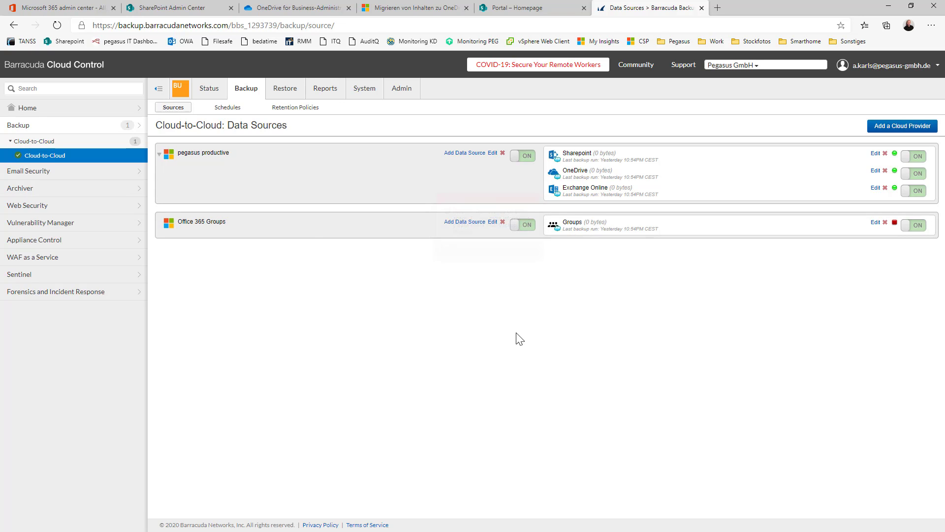
{"action": "left_click", "coordinate": [228, 112]}
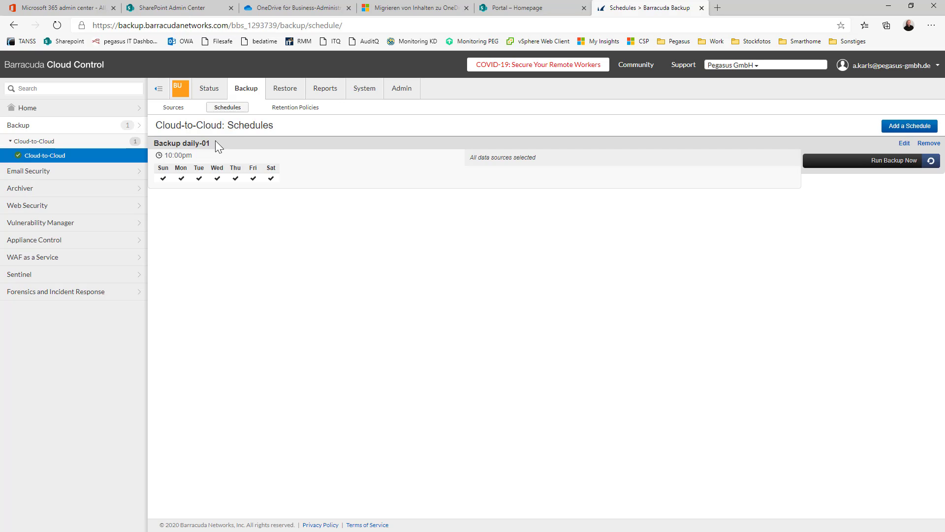
Inspect Policy-01 retention: daily 30 days, weekly 21 weeks, monthly 6 months, yearly forever
{"action": "left_click", "coordinate": [291, 108]}
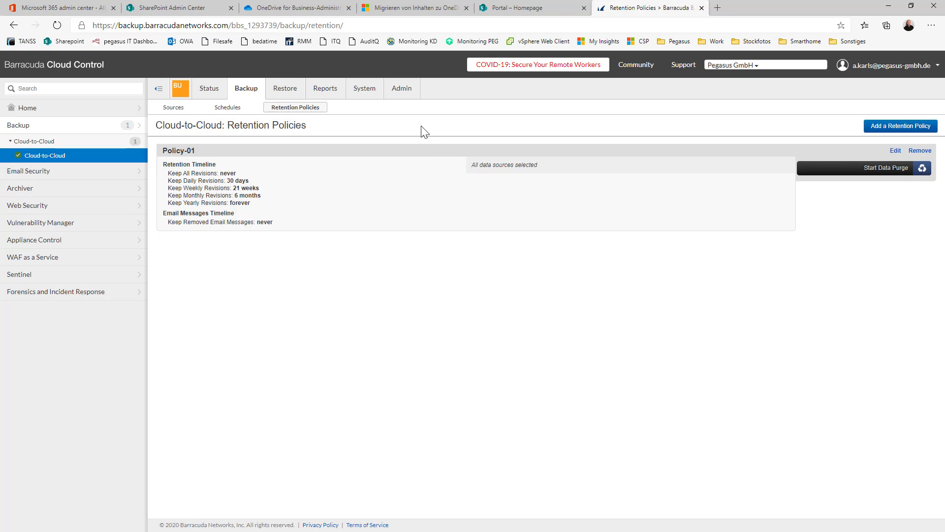
{"action": "left_click_drag", "start_coordinate": [209, 173], "coordinate": [237, 173]}
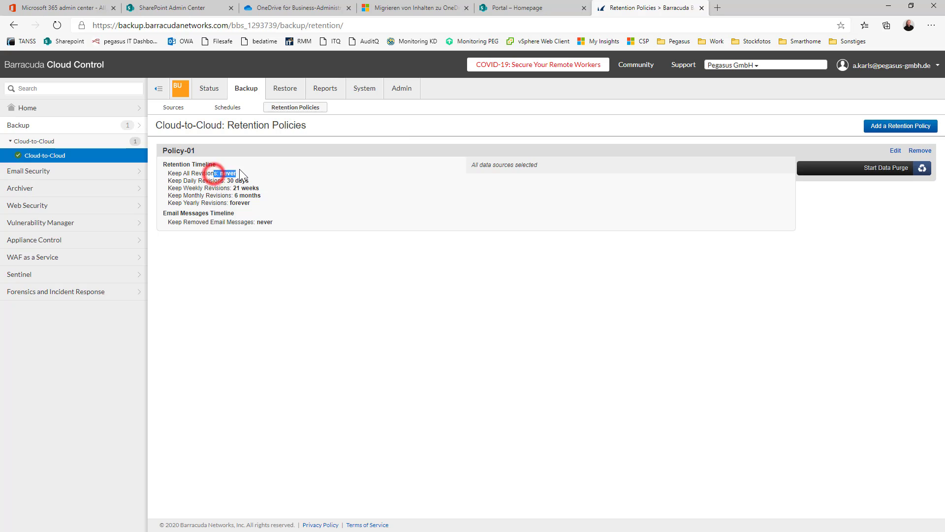
{"action": "left_click", "coordinate": [197, 184]}
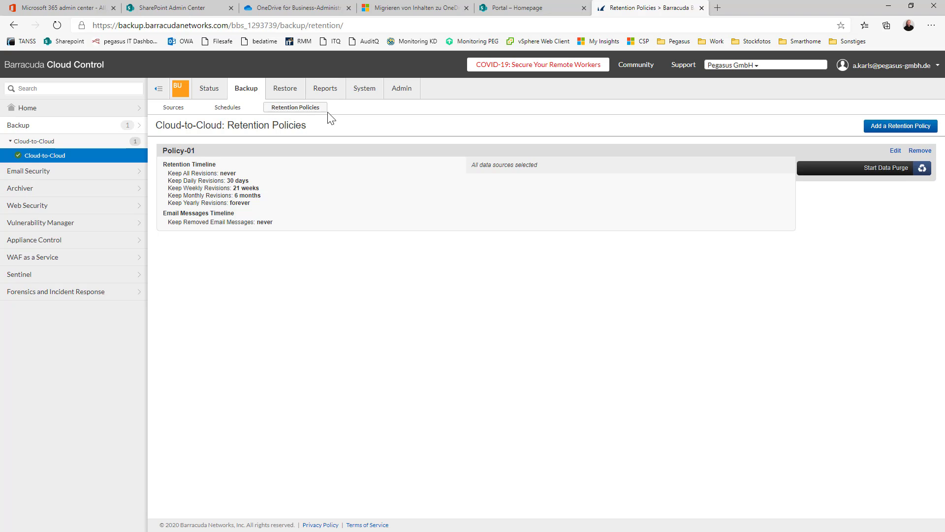
{"action": "left_click", "coordinate": [297, 91]}
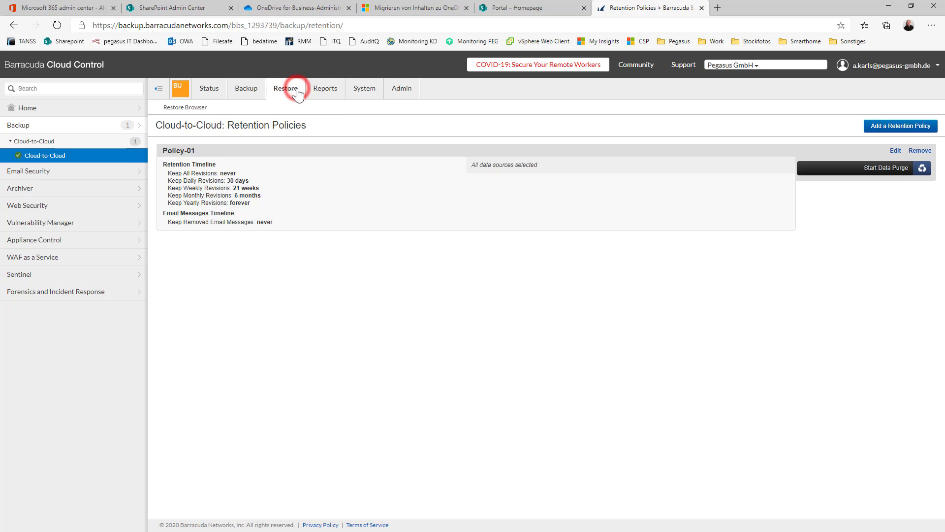
Browse Exchange Online backups in the Restore Browser, pick a backup date, and open one user's mailbox
{"action": "left_click", "coordinate": [186, 106]}
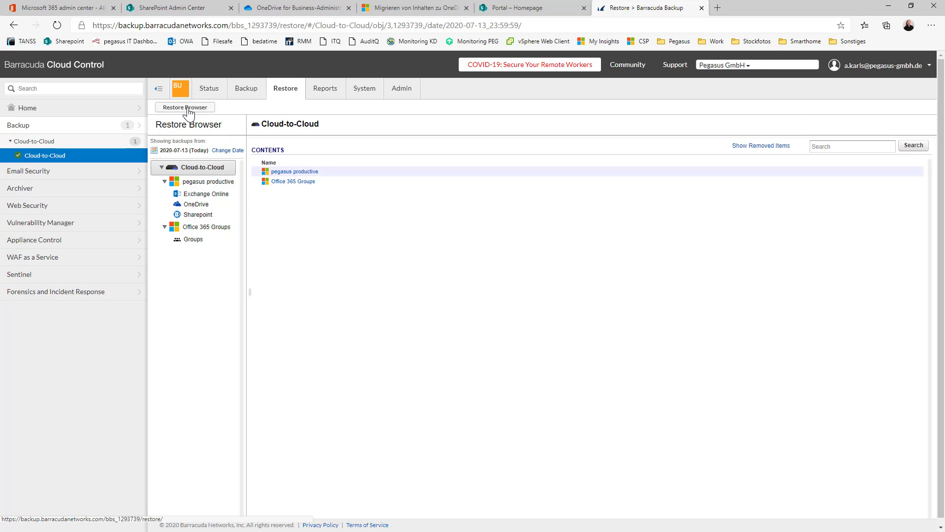
{"action": "left_click", "coordinate": [195, 197]}
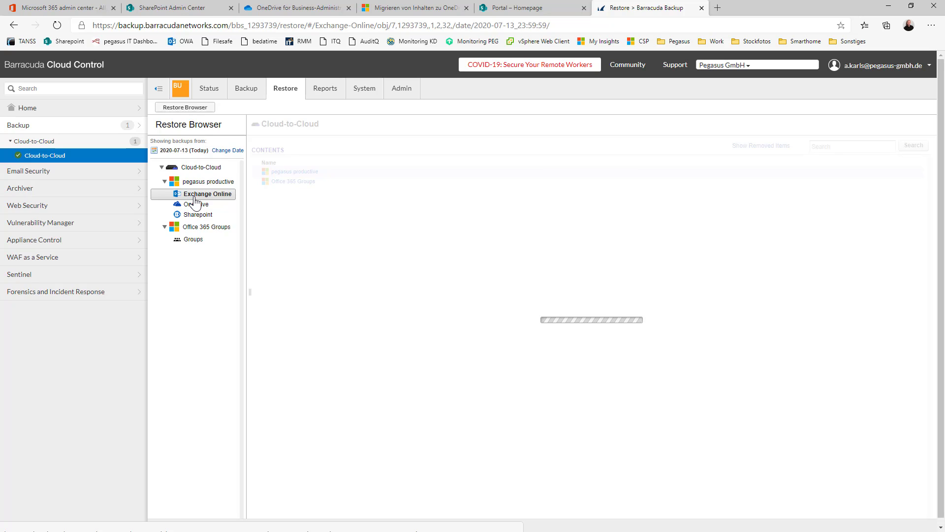
{"action": "left_click", "coordinate": [227, 150]}
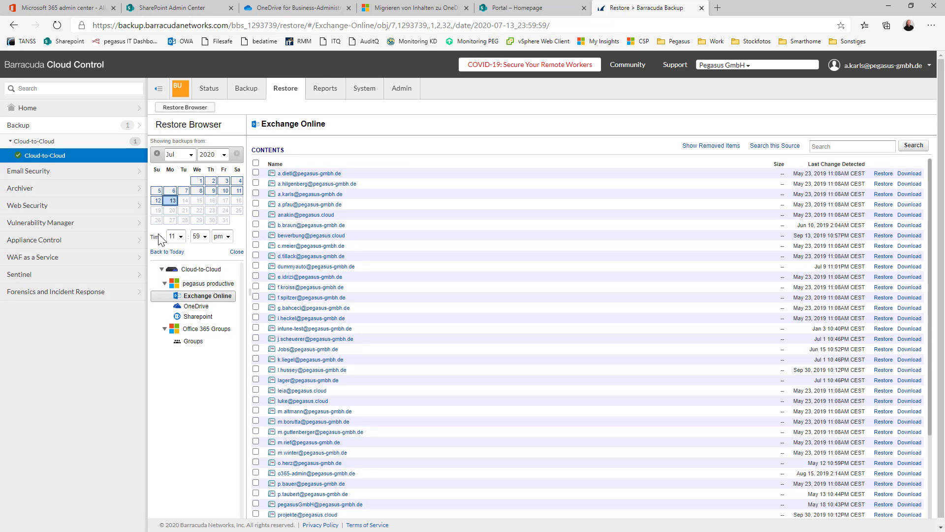
{"action": "left_click", "coordinate": [300, 196]}
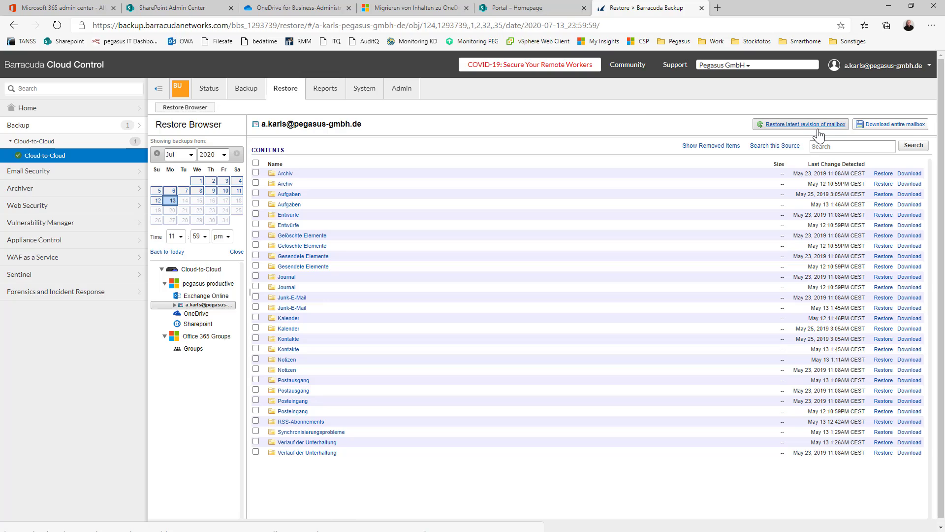
Choose Download entire mailbox and tick the first Archiv folder's checkbox
{"action": "left_click", "coordinate": [898, 124]}
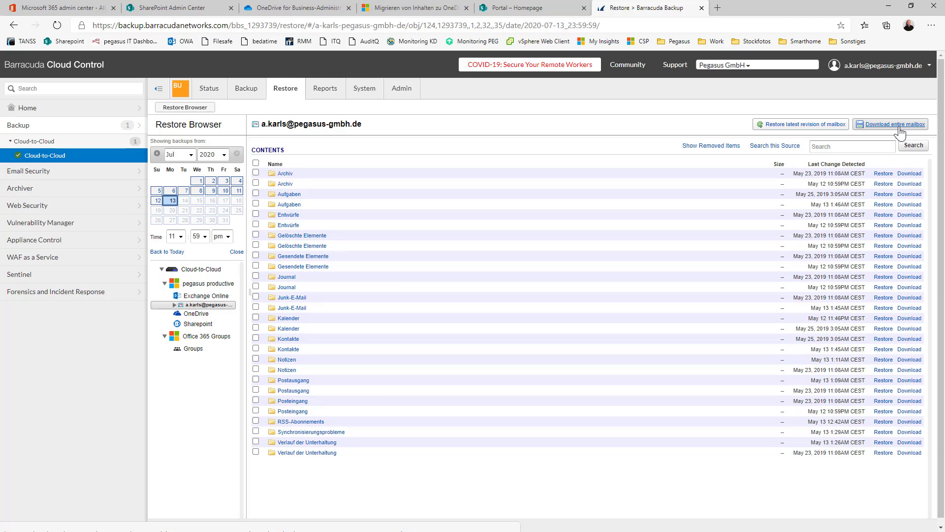
{"action": "left_click", "coordinate": [256, 173]}
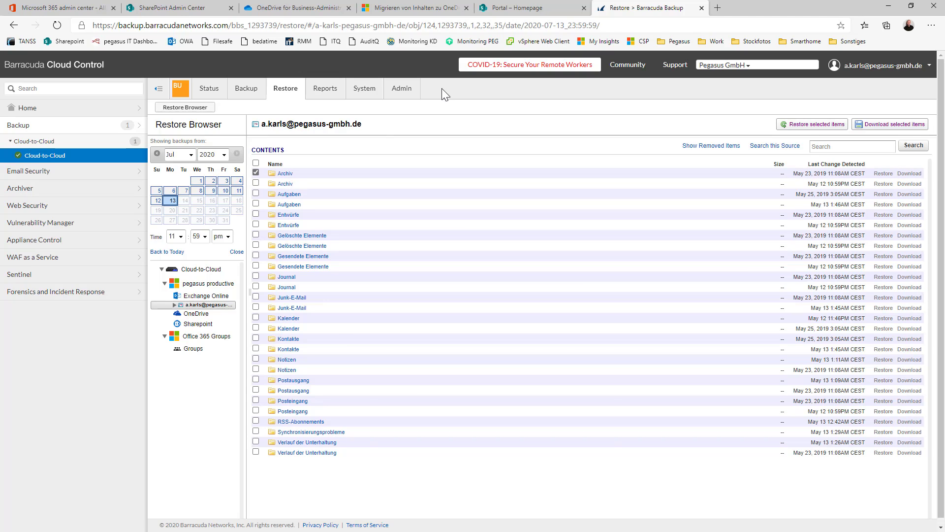
{"action": "left_click", "coordinate": [312, 90]}
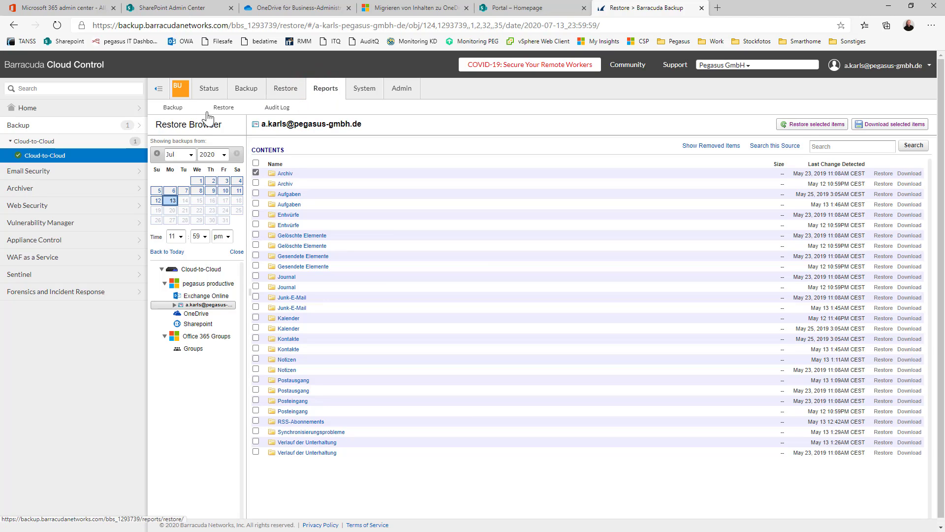
View the Audit Log of item downloads and 2019 schedule and share edits
{"action": "left_click", "coordinate": [274, 108]}
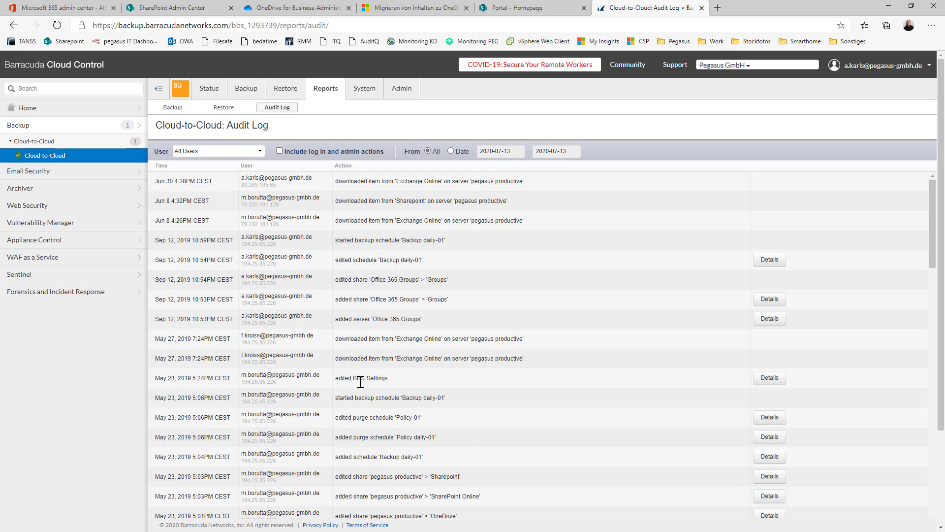
{"action": "left_click", "coordinate": [361, 94]}
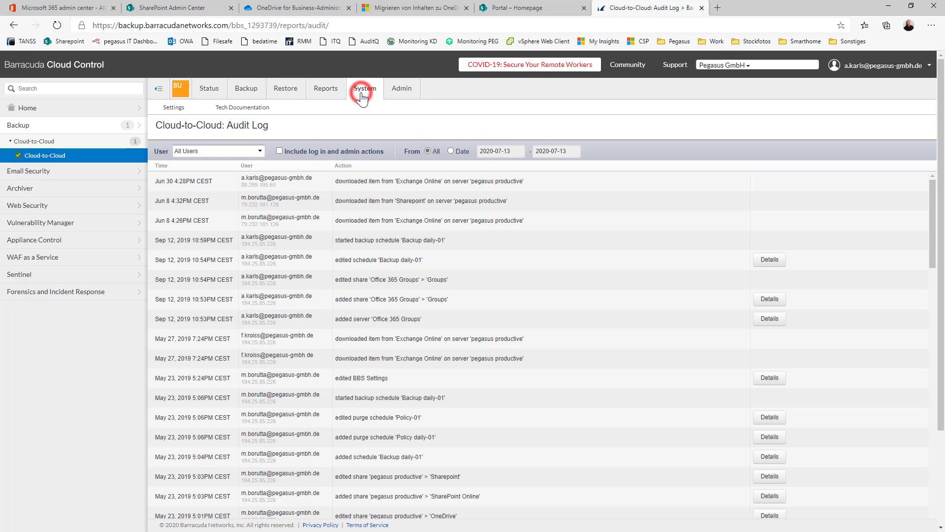
Check the Admin section, then advance the slideshow to closing slide 13, 'Vielen Dank für Ihre Aufmerksamkeit!'
{"action": "left_click", "coordinate": [398, 99]}
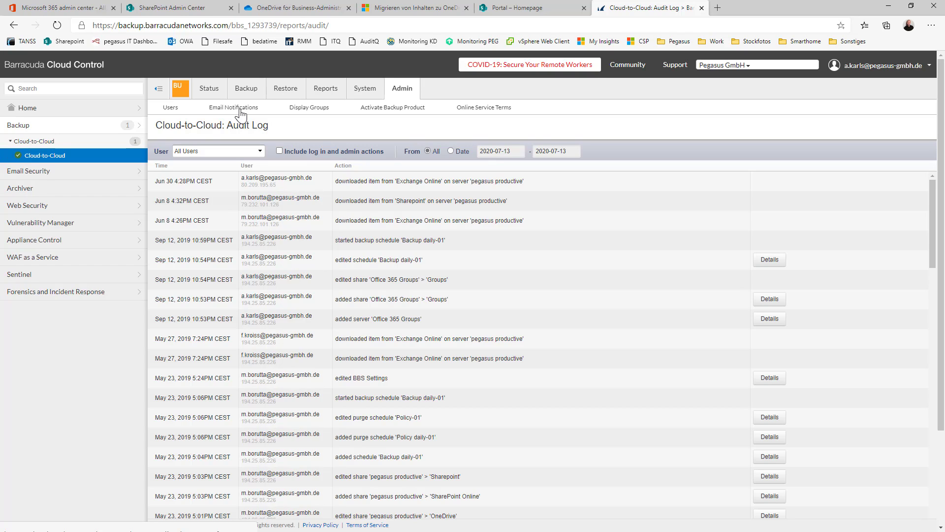
{"action": "key", "text": "alt+Tab"}
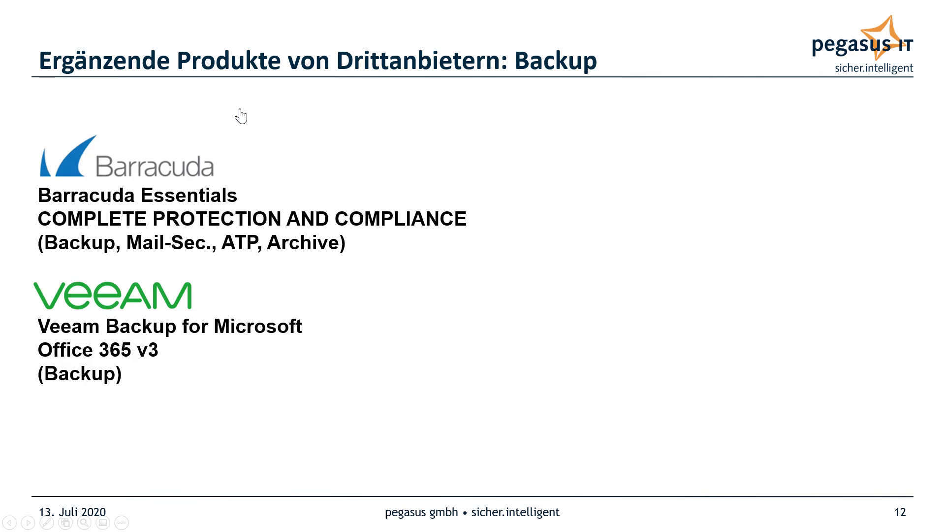
{"action": "key", "text": "Right"}
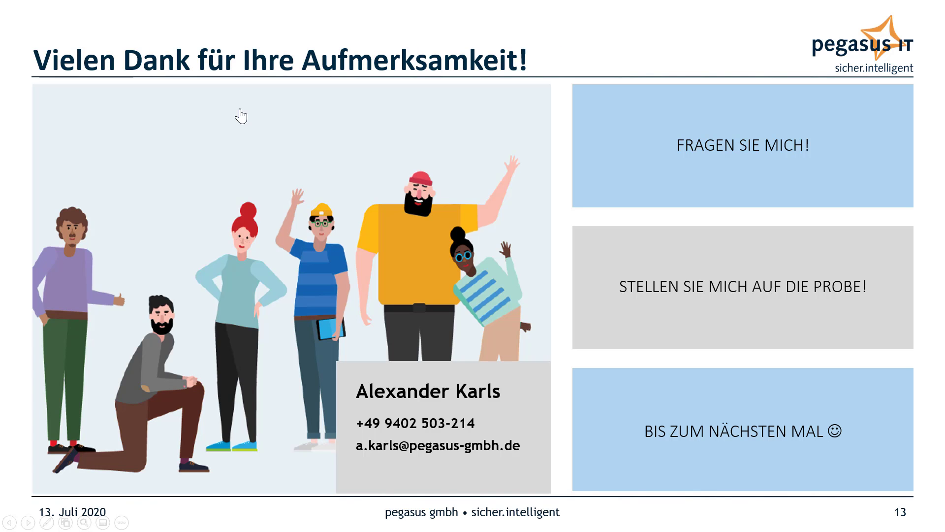